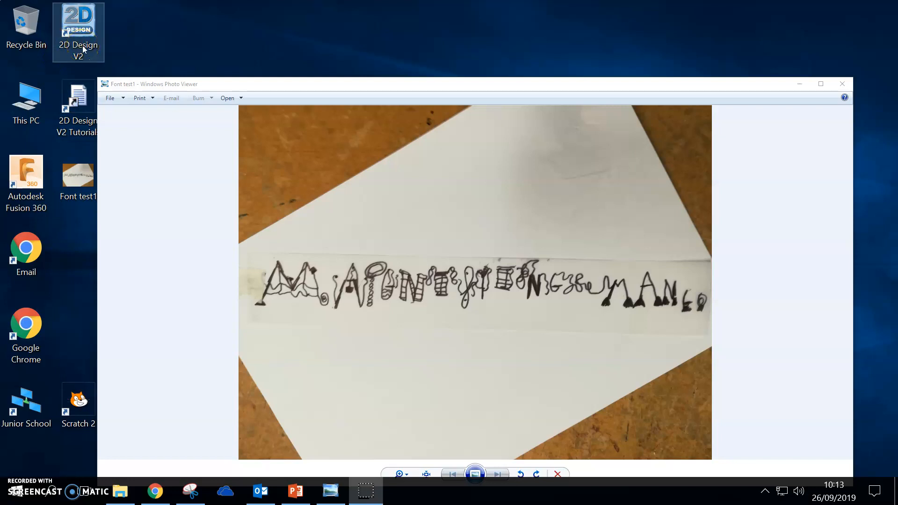
# Step: Open 2D Design V2 and bring the Font test1 photo to the front
pyautogui.doubleClick(83, 49)
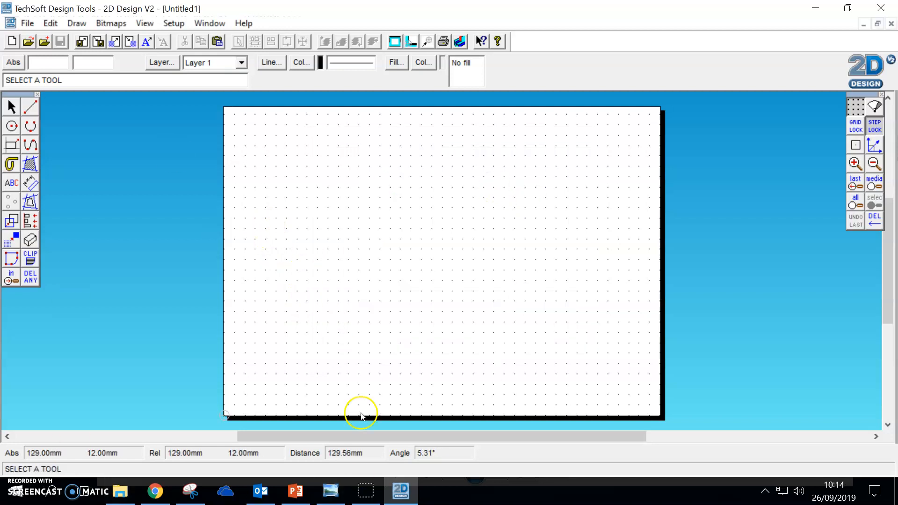
pyautogui.click(330, 492)
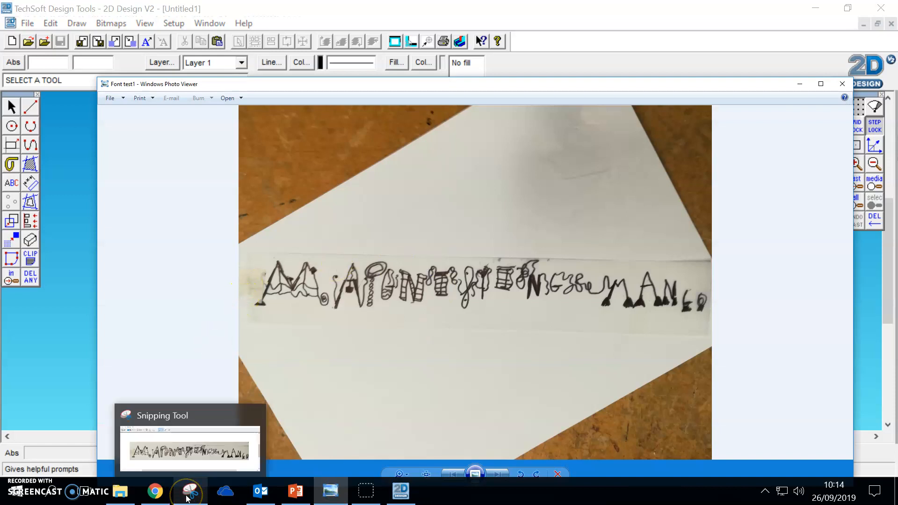
# Step: Find the Snipping Tool among the installed programs and launch it
pyautogui.click(12, 498)
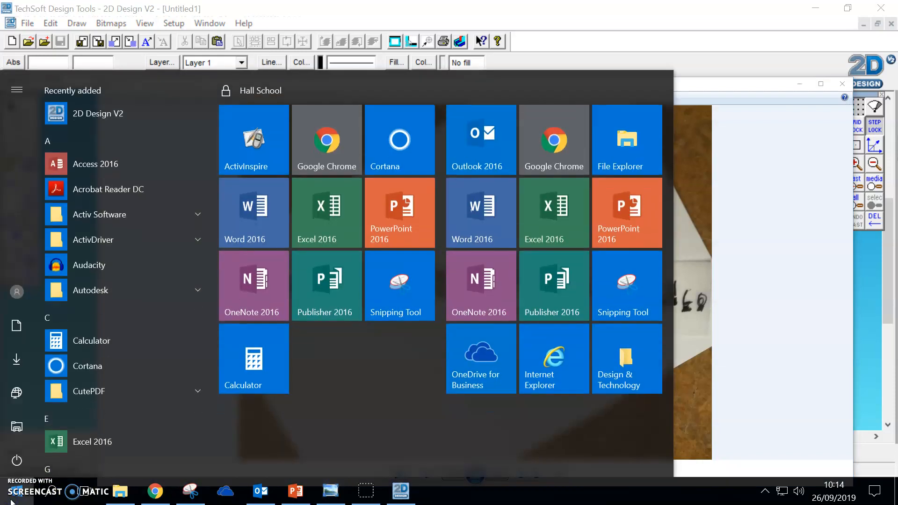
pyautogui.click(100, 344)
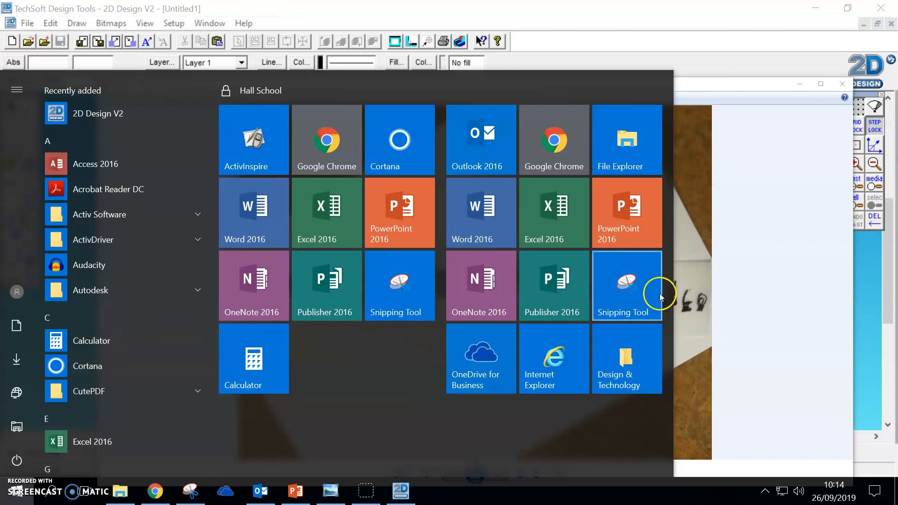
pyautogui.scroll(-10, 77, 349)
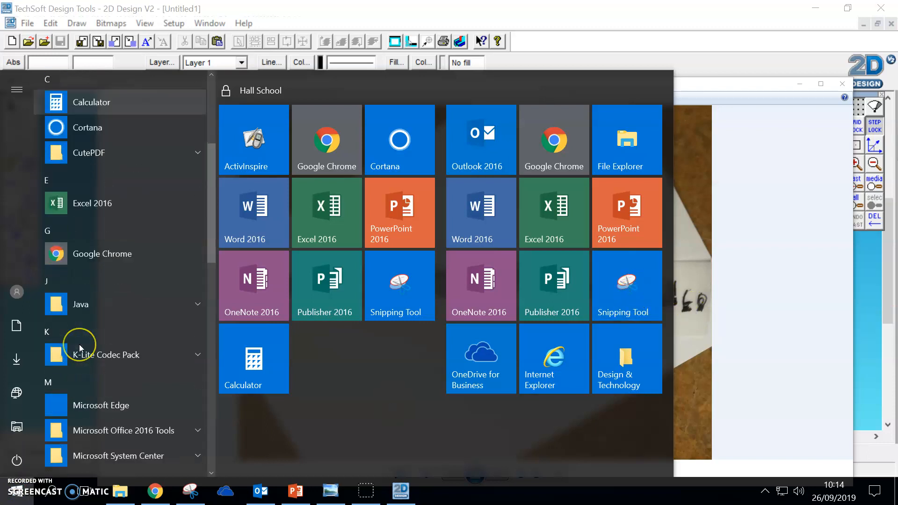
pyautogui.scroll(-5, 80, 344)
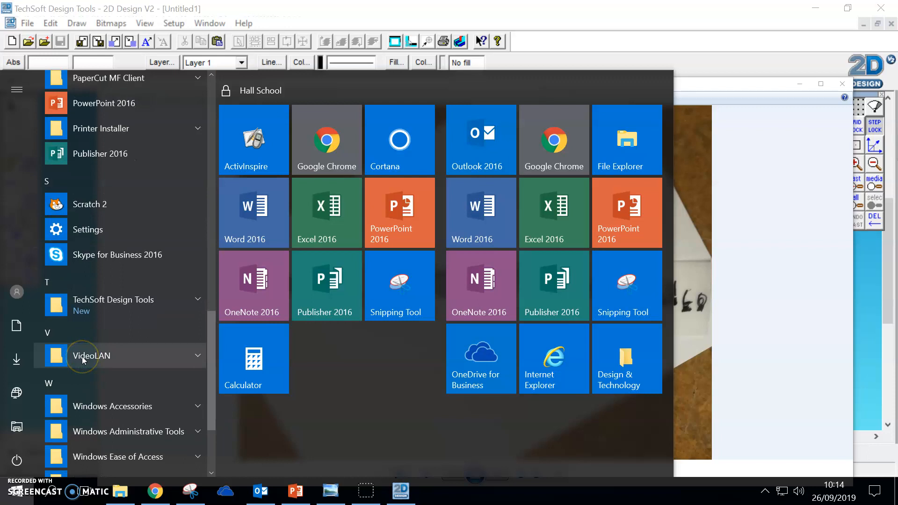
pyautogui.scroll(15, 82, 356)
pyautogui.click(502, 391)
pyautogui.click(645, 309)
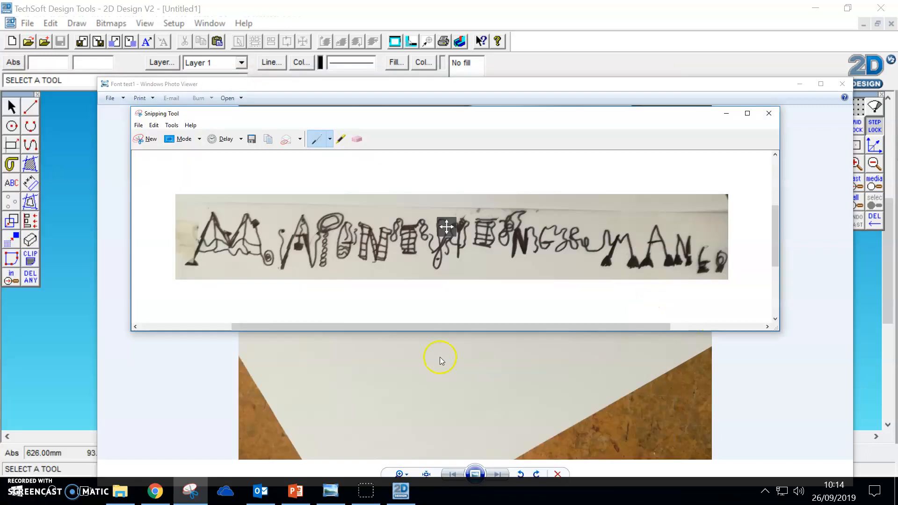
# Step: Capture a new snip of the hand-drawn lettering strip in the photo and copy it
pyautogui.click(149, 139)
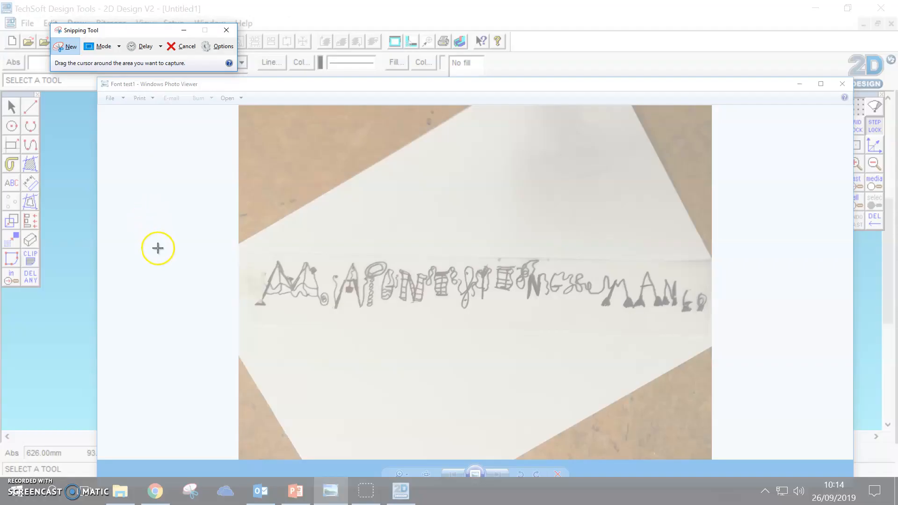
pyautogui.moveTo(246, 248); pyautogui.dragTo(712, 324)
pyautogui.rightClick(519, 270)
pyautogui.click(533, 282)
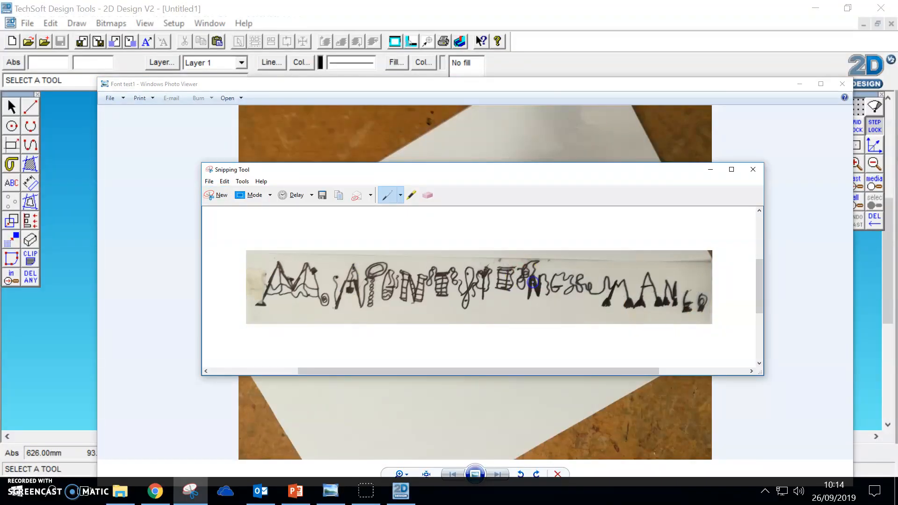
# Step: Switch to 2D Design and paste the lettering snip across the upper half of the drawing sheet
pyautogui.click(400, 491)
pyautogui.rightClick(367, 217)
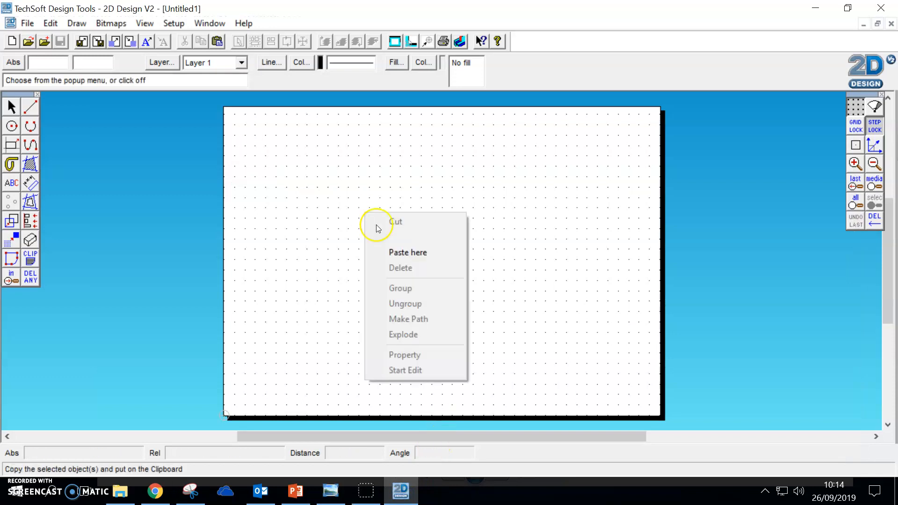
pyautogui.click(408, 253)
pyautogui.moveTo(548, 243); pyautogui.dragTo(448, 224)
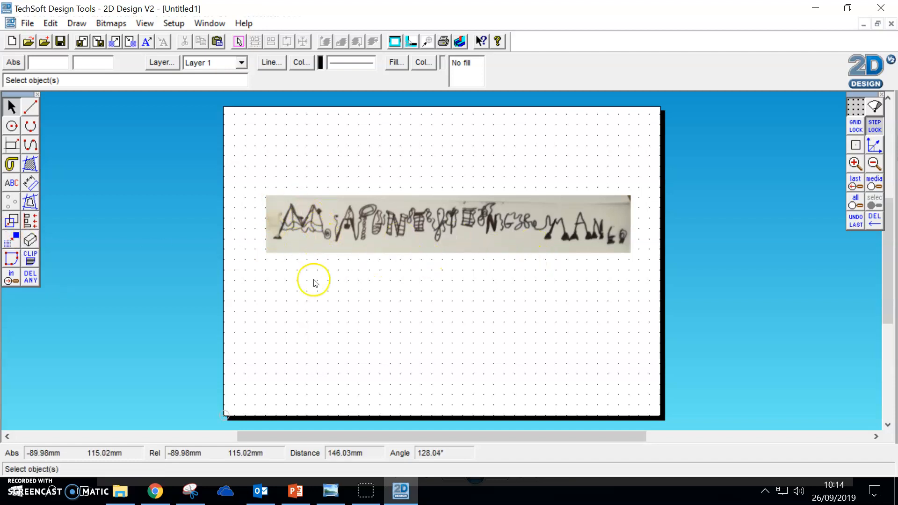
# Step: Vectorise the pasted bitmap in Monochrome with a transparent background and a Luminance of 116
pyautogui.click(13, 246)
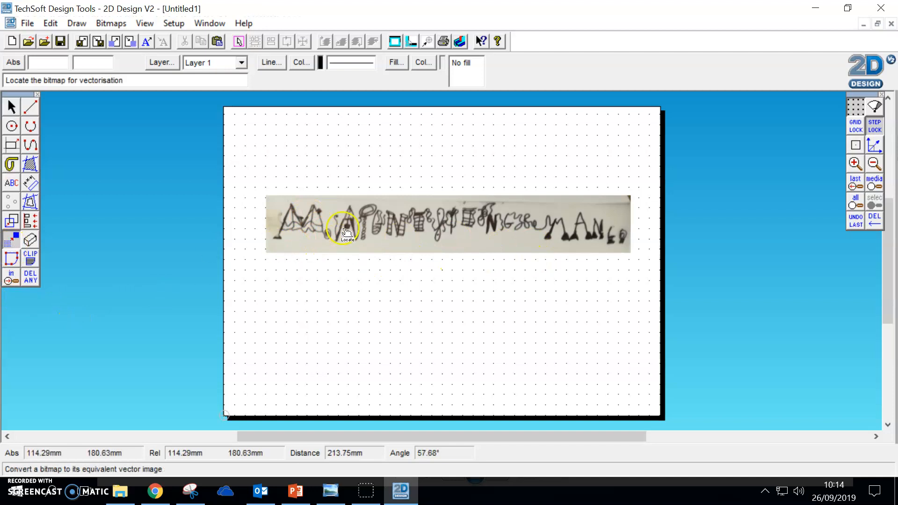
pyautogui.click(352, 225)
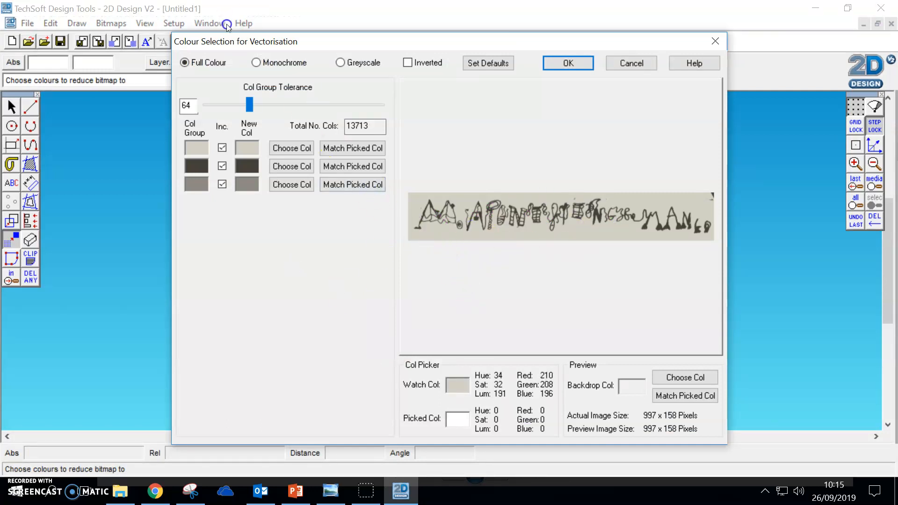
pyautogui.click(255, 66)
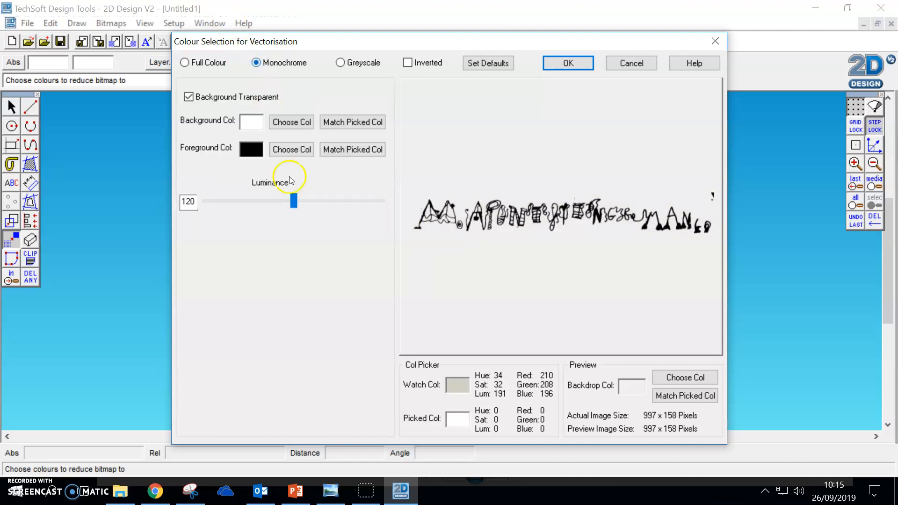
pyautogui.moveTo(301, 200); pyautogui.dragTo(338, 201)
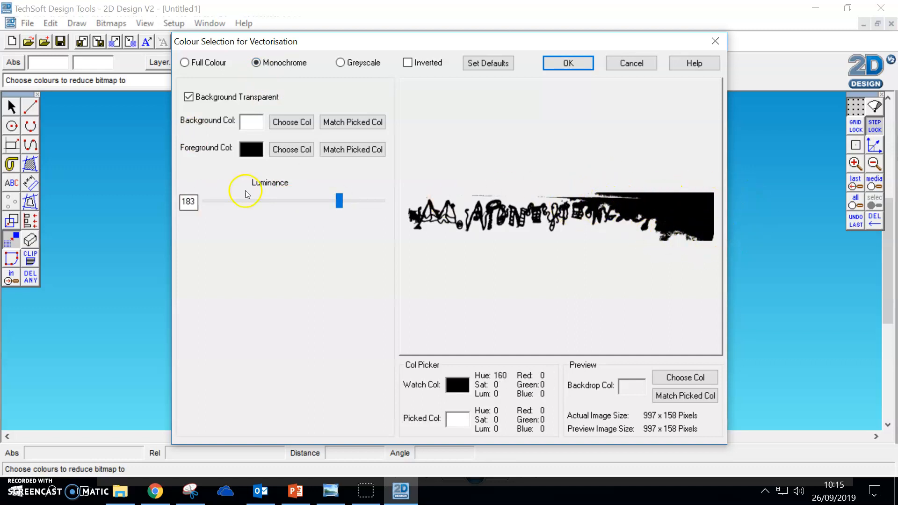
pyautogui.moveTo(338, 204); pyautogui.dragTo(290, 202)
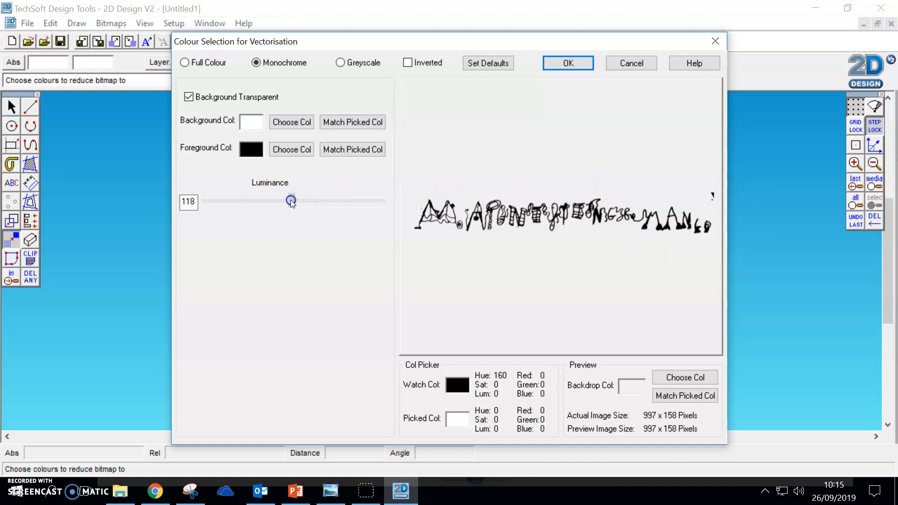
pyautogui.click(567, 66)
pyautogui.click(363, 376)
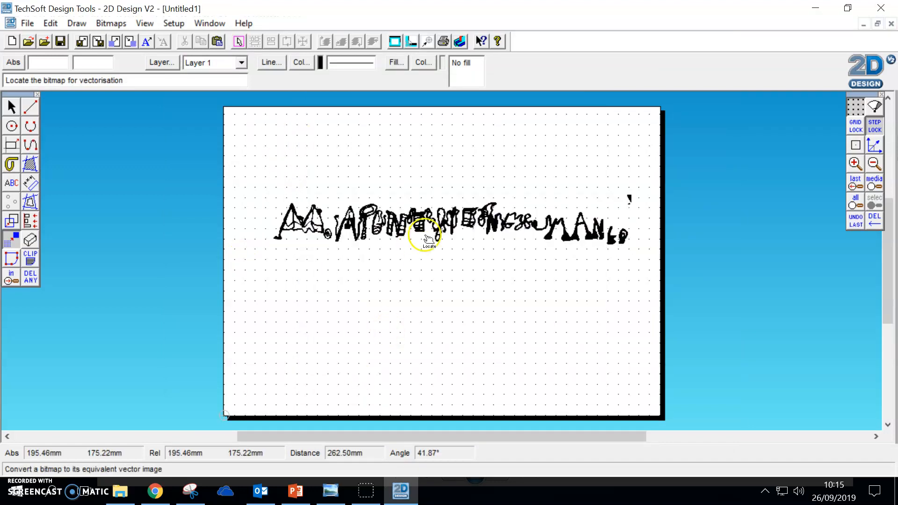
# Step: Select the vectorised lettering and move it lower on the sheet
pyautogui.click(855, 162)
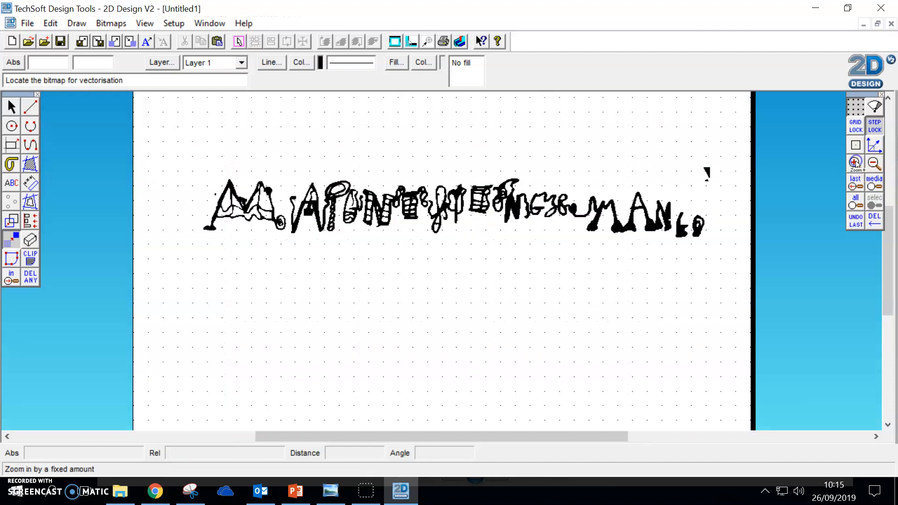
pyautogui.click(855, 163)
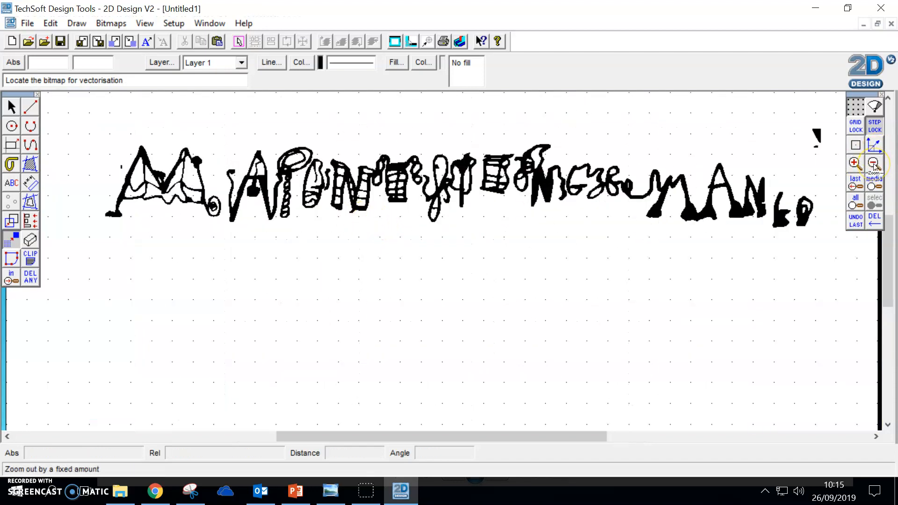
pyautogui.click(11, 107)
pyautogui.click(134, 154)
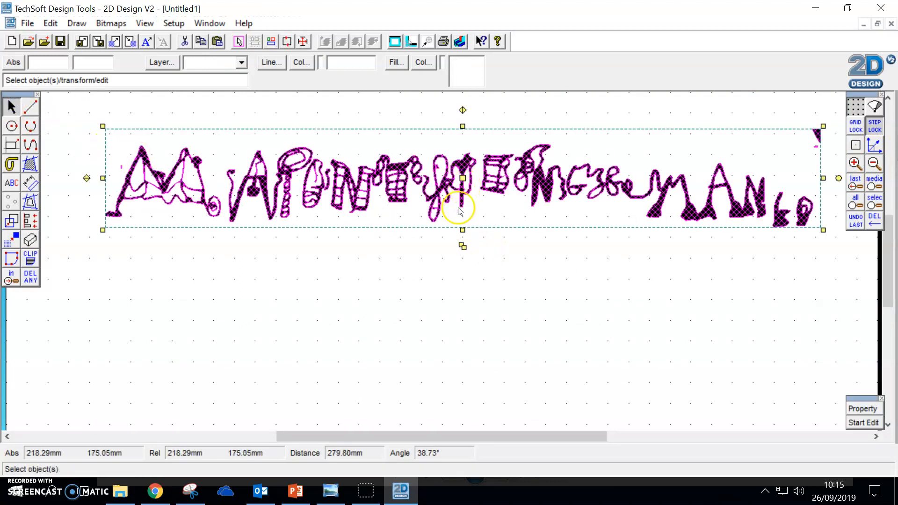
pyautogui.moveTo(462, 177)
pyautogui.mouseDown()
pyautogui.moveTo(397, 251)
pyautogui.moveTo(374, 208)
pyautogui.moveTo(459, 274)
pyautogui.moveTo(424, 284)
pyautogui.mouseUp()
pyautogui.click(390, 183)
pyautogui.click(490, 297)
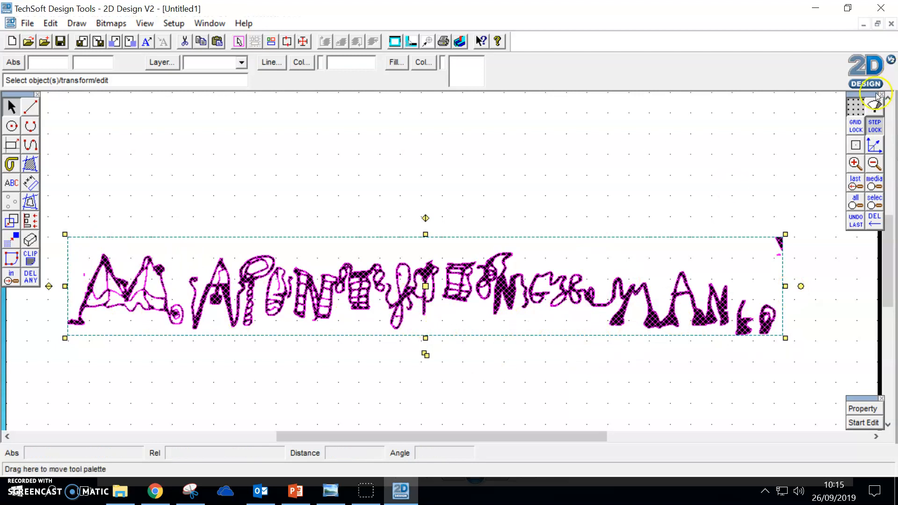
# Step: Paste a duplicate of the vectorised lettering and place it below and slightly left of the original
pyautogui.click(874, 163)
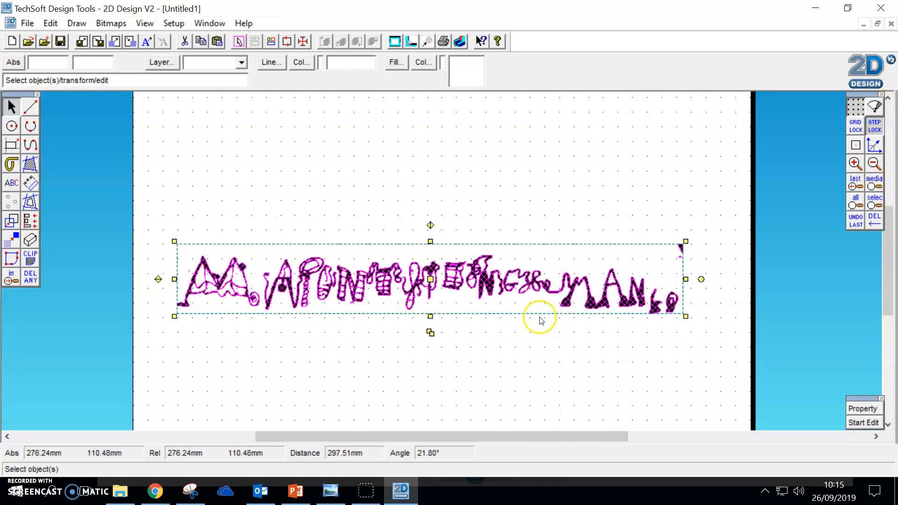
pyautogui.click(244, 262)
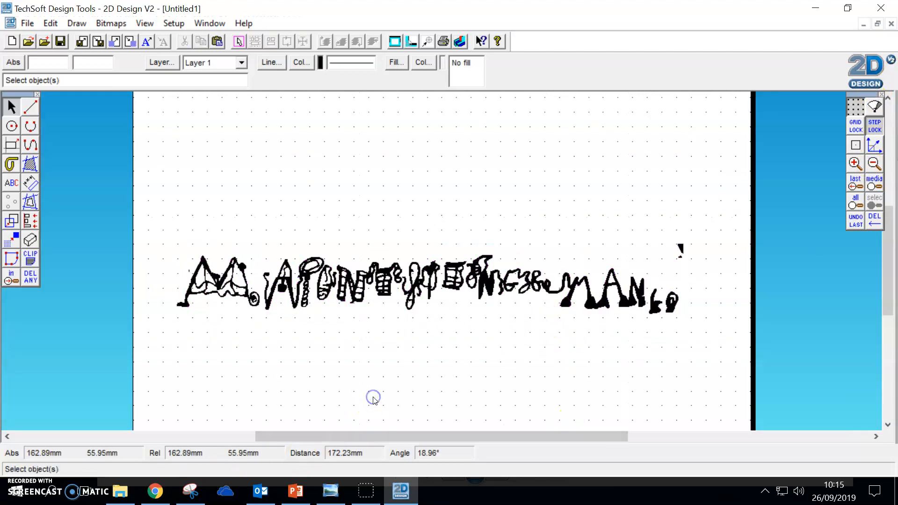
pyautogui.hotkey('ctrl', 'v')
pyautogui.moveTo(441, 261)
pyautogui.mouseDown()
pyautogui.moveTo(295, 174)
pyautogui.moveTo(338, 364)
pyautogui.moveTo(287, 354)
pyautogui.moveTo(297, 355)
pyautogui.mouseUp()
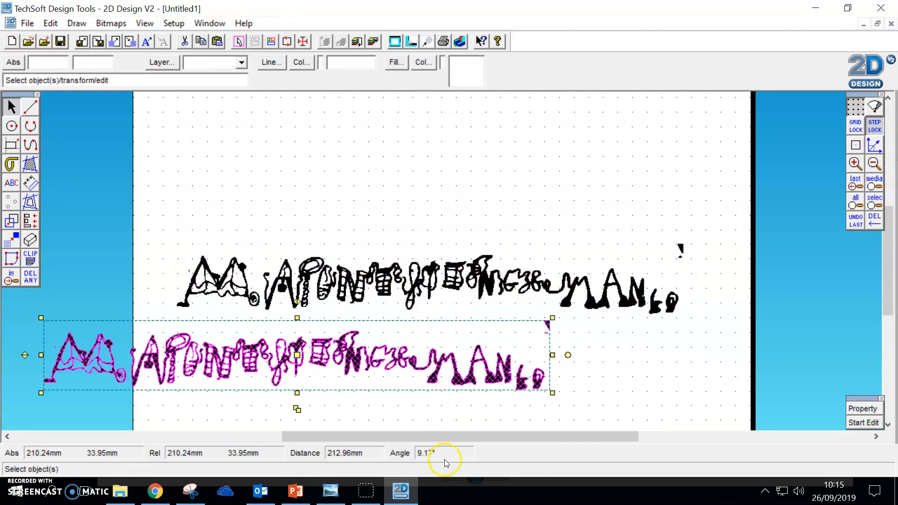
# Step: Clip the upper lettering to a box of about 265 by 38 mm that leaves out the final MAN letters, trimming everything outside it
pyautogui.click(279, 297)
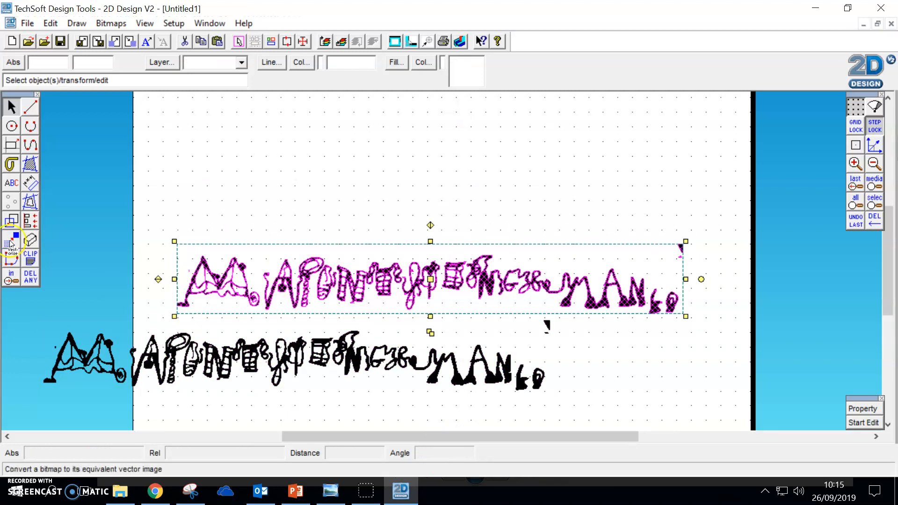
pyautogui.click(27, 262)
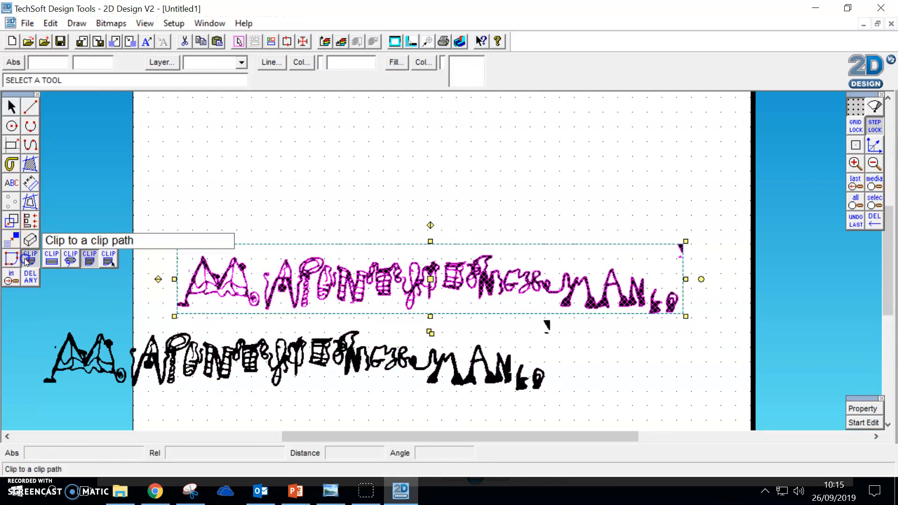
pyautogui.click(51, 258)
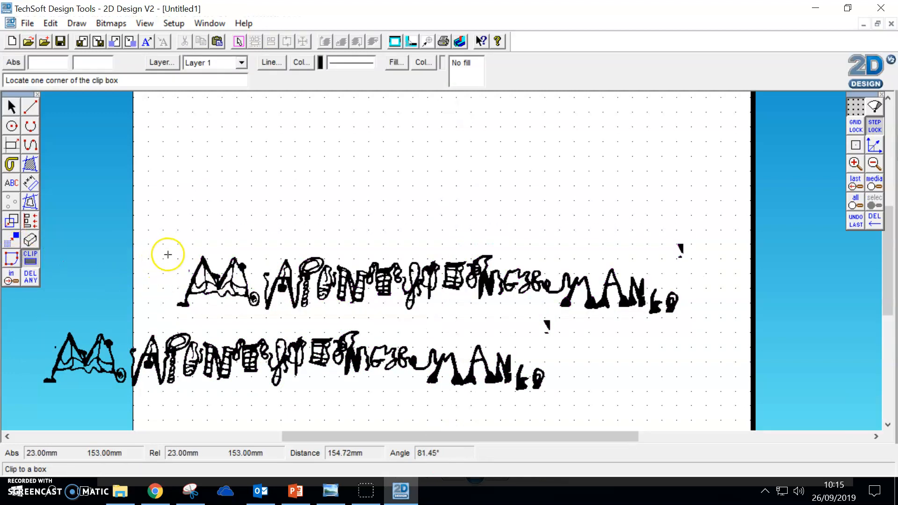
pyautogui.click(168, 255)
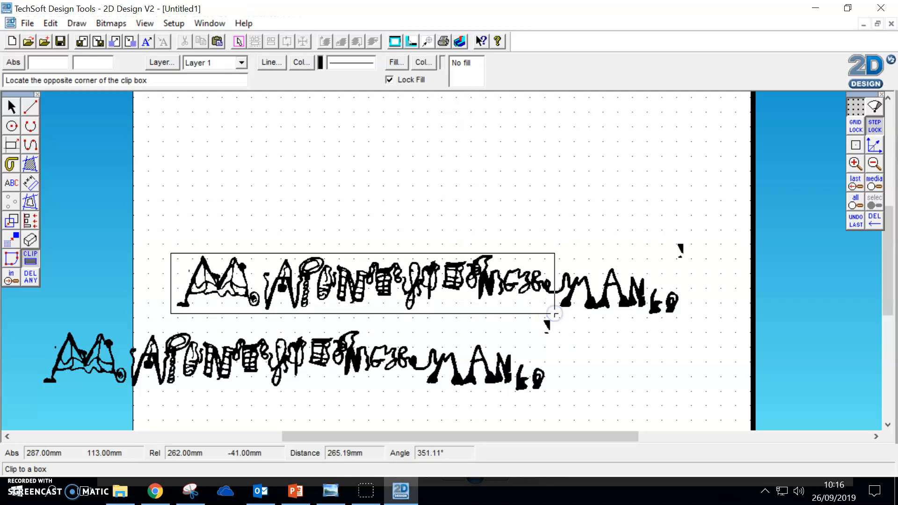
pyautogui.click(561, 311)
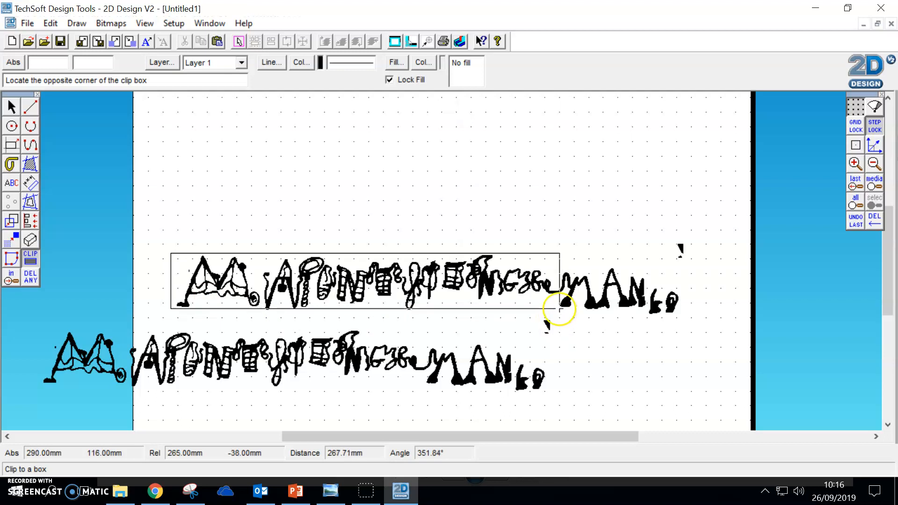
pyautogui.click(560, 309)
pyautogui.click(402, 322)
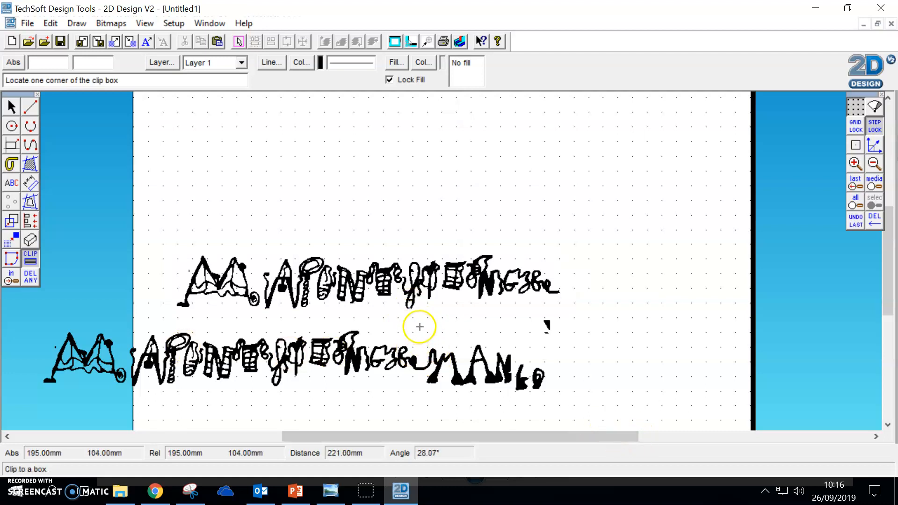
# Step: Clip the lower lettering to a box around its final MAN letters, trimming everything outside it
pyautogui.click(424, 324)
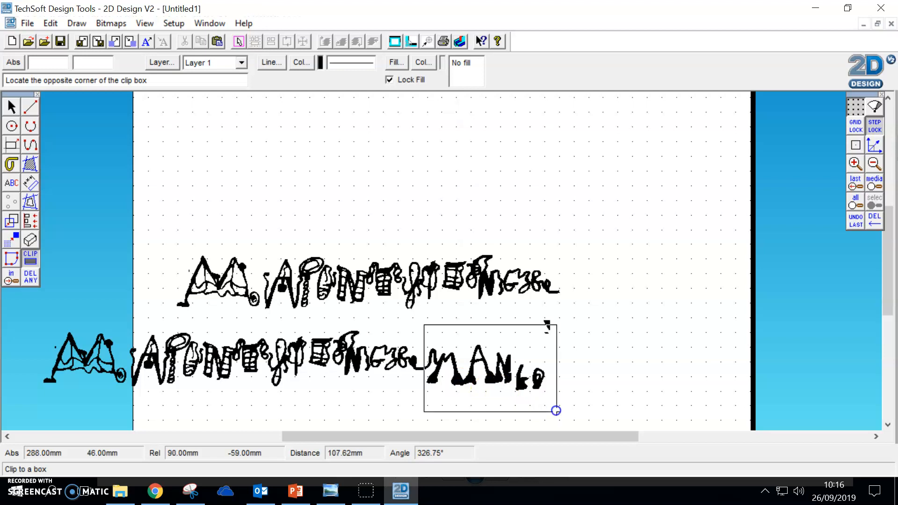
pyautogui.click(554, 398)
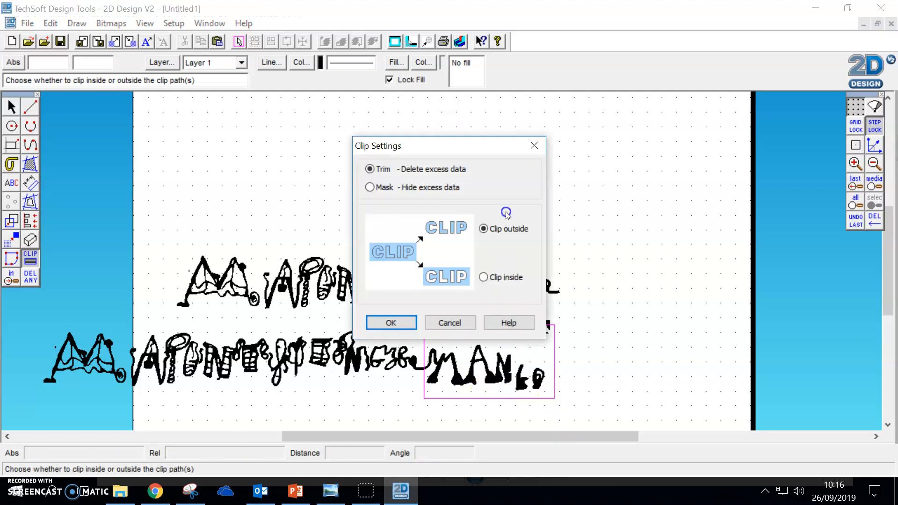
pyautogui.click(413, 322)
# Step: Remove the stray mark above the MAN letters by boxing it and trimming with Clip inside
pyautogui.click(532, 315)
pyautogui.click(560, 347)
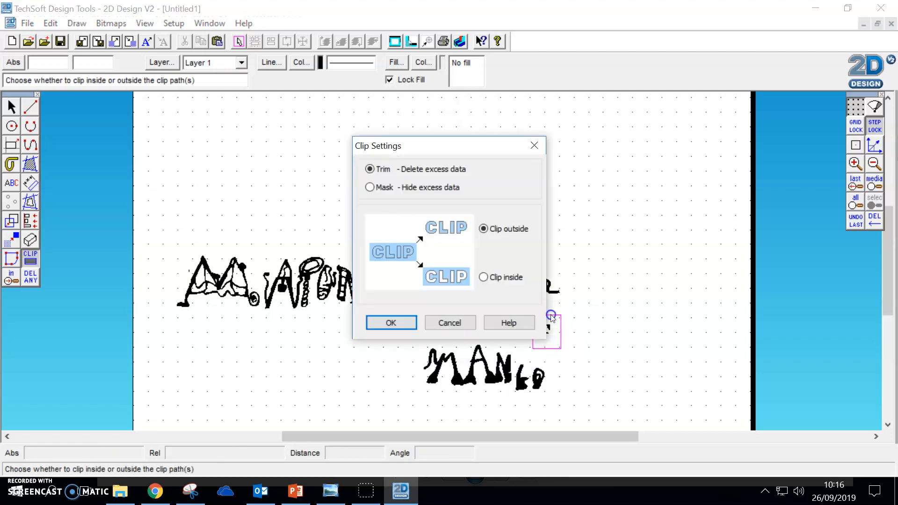
pyautogui.click(484, 276)
pyautogui.click(391, 322)
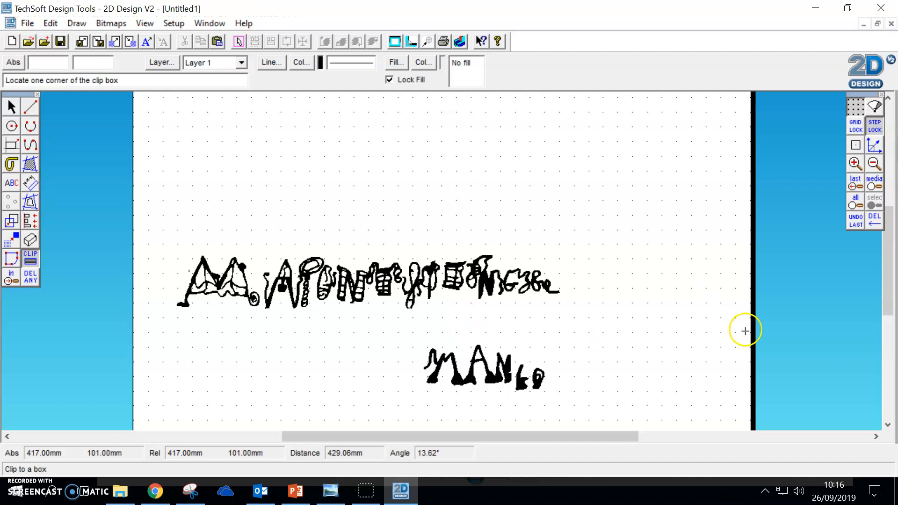
# Step: Paste a duplicate of the small MAN lettering, including its two end letters, and place it directly below the original
pyautogui.click(854, 163)
pyautogui.click(855, 163)
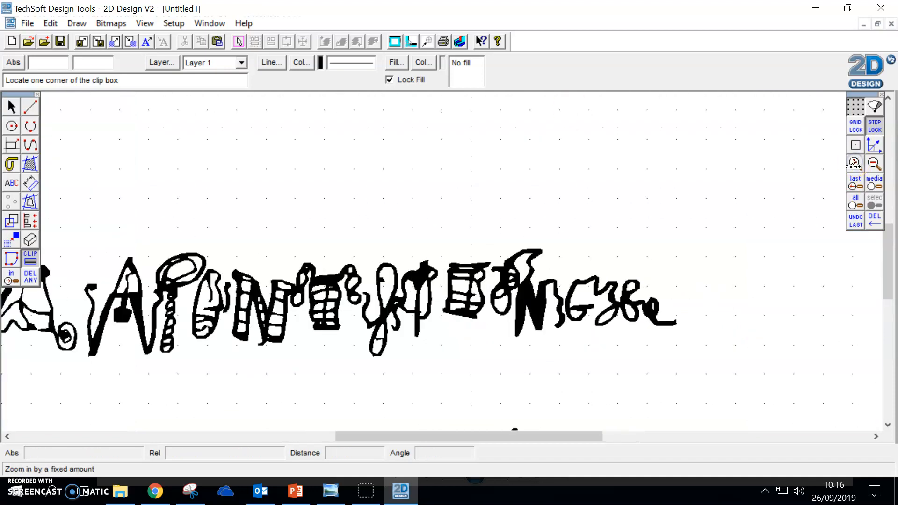
pyautogui.moveTo(887, 258); pyautogui.dragTo(887, 316)
pyautogui.click(12, 110)
pyautogui.click(632, 267)
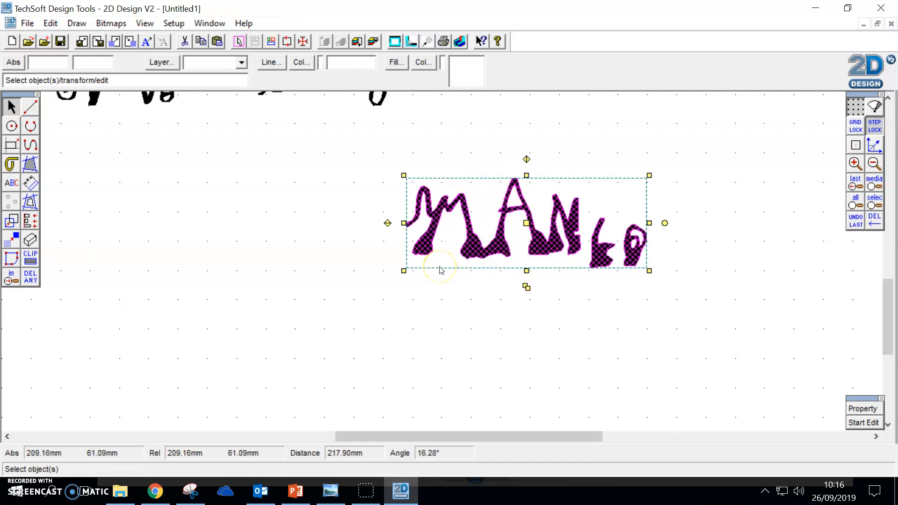
pyautogui.hotkey('ctrl', 'v')
pyautogui.moveTo(442, 261)
pyautogui.mouseDown()
pyautogui.moveTo(556, 316)
pyautogui.moveTo(523, 320)
pyautogui.mouseUp()
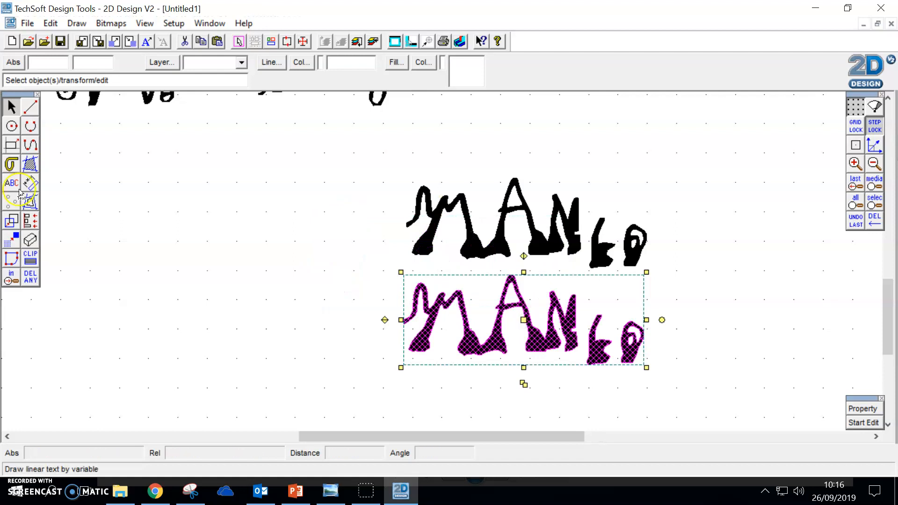
pyautogui.click(49, 23)
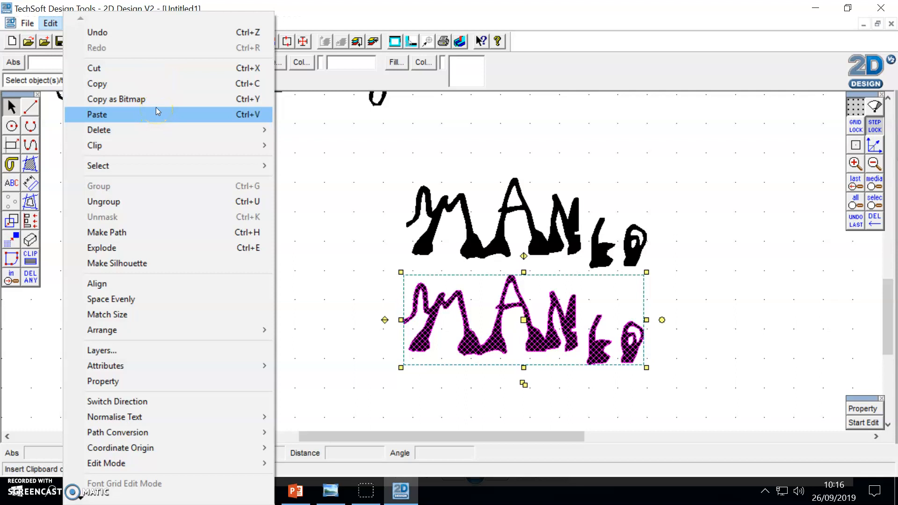
pyautogui.click(472, 172)
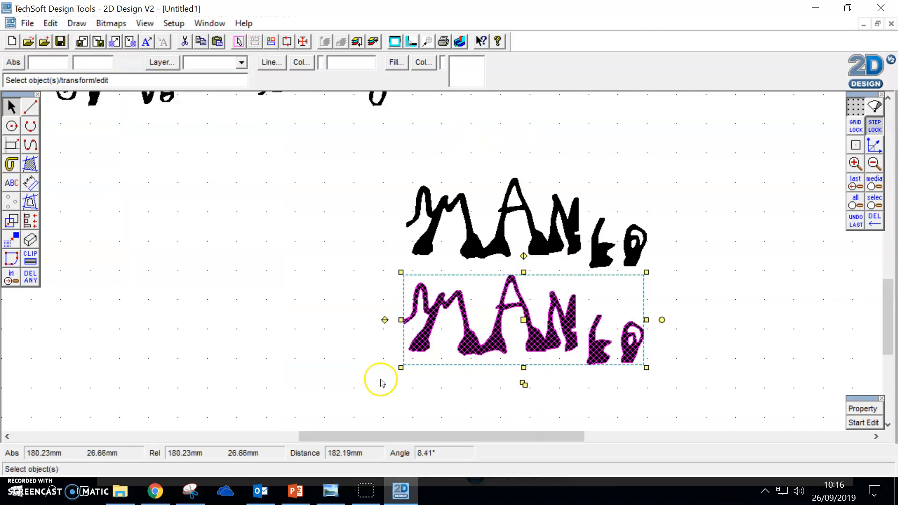
# Step: Clip the lower copy to a box of about 25 by 27 mm around its last two letters, trimming everything outside it
pyautogui.click(31, 257)
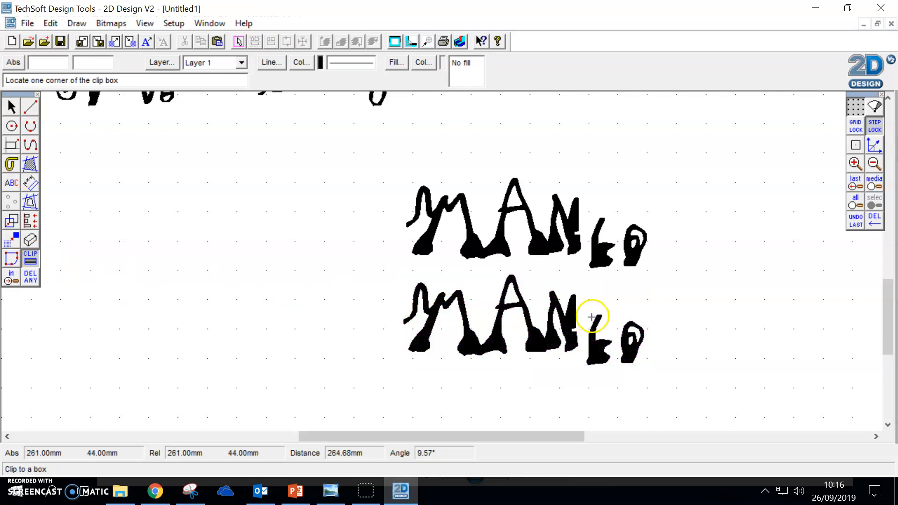
pyautogui.click(582, 300)
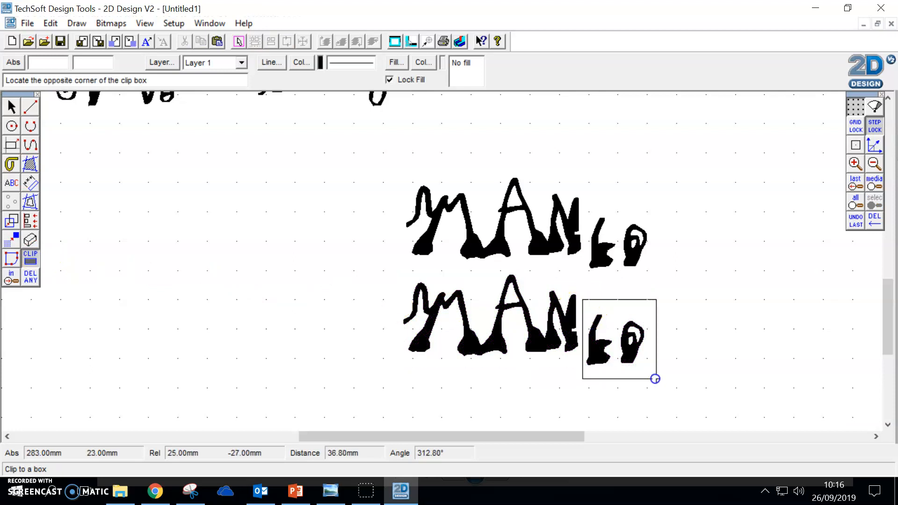
pyautogui.click(656, 378)
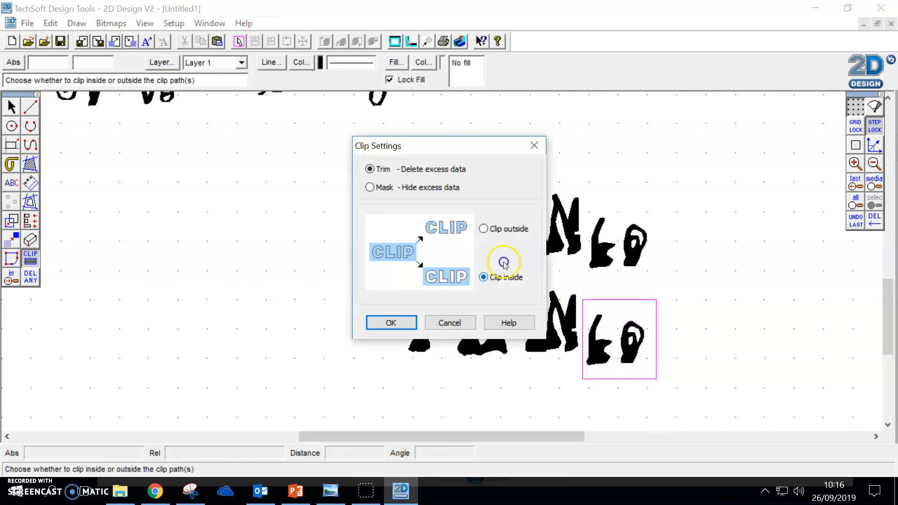
pyautogui.click(392, 322)
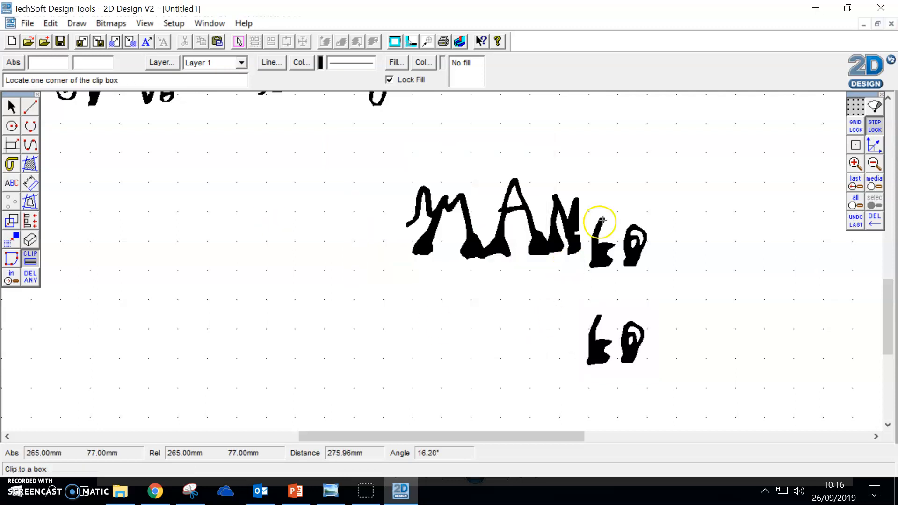
# Step: Clip the upper copy to a box around the letters MAN, leaving out its last two letters and trimming everything outside
pyautogui.click(585, 162)
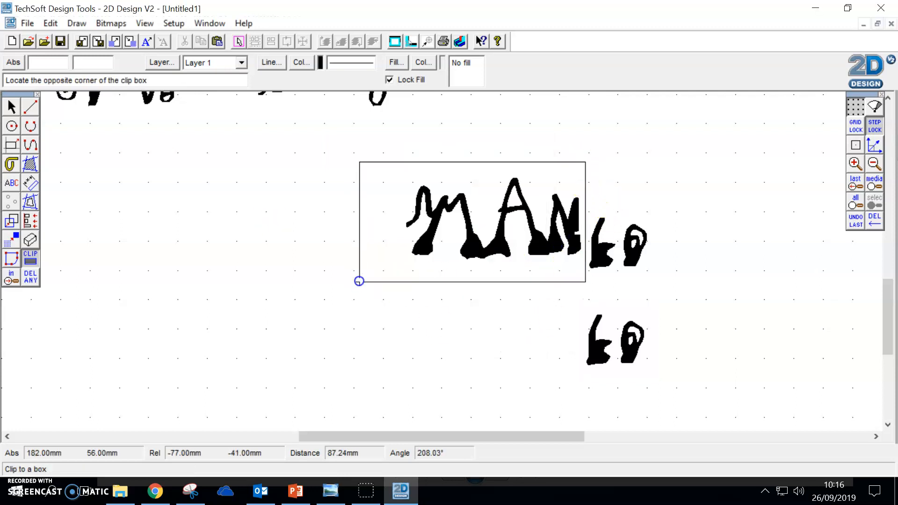
pyautogui.click(381, 274)
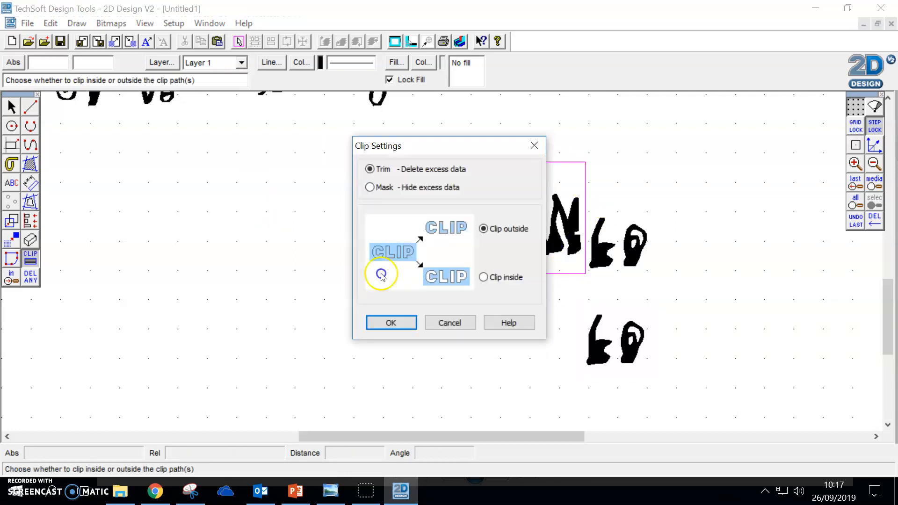
pyautogui.click(389, 323)
pyautogui.click(390, 323)
pyautogui.click(73, 107)
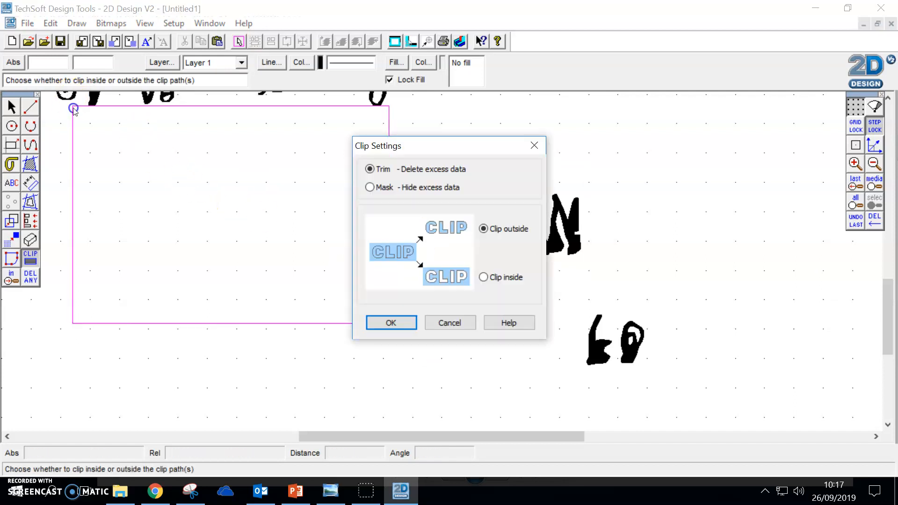
pyautogui.click(395, 321)
# Step: Enlarge the separated last two letters to match the height of MAN and place them directly after the N
pyautogui.click(11, 107)
pyautogui.click(643, 333)
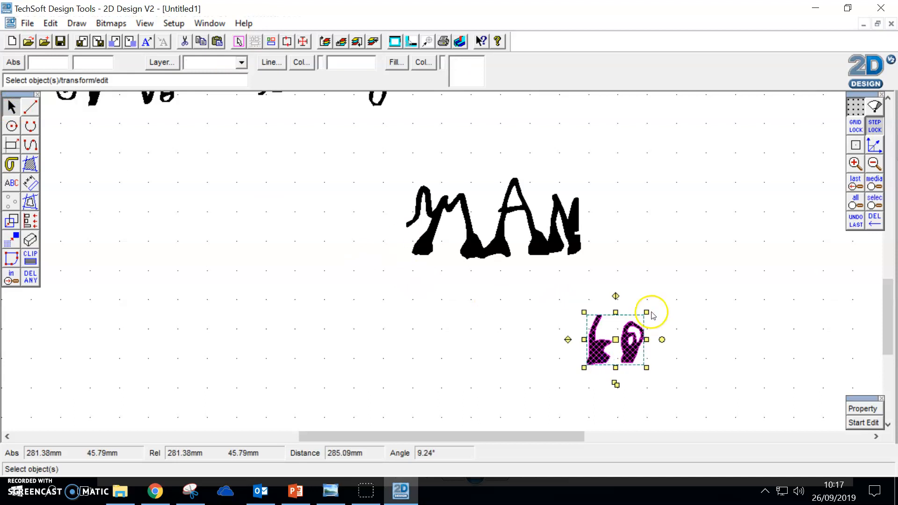
pyautogui.moveTo(646, 312); pyautogui.dragTo(670, 290)
pyautogui.moveTo(627, 328)
pyautogui.mouseDown()
pyautogui.moveTo(417, 219)
pyautogui.moveTo(641, 232)
pyautogui.moveTo(620, 221)
pyautogui.mouseUp()
pyautogui.moveTo(665, 181); pyautogui.dragTo(666, 178)
pyautogui.click(693, 250)
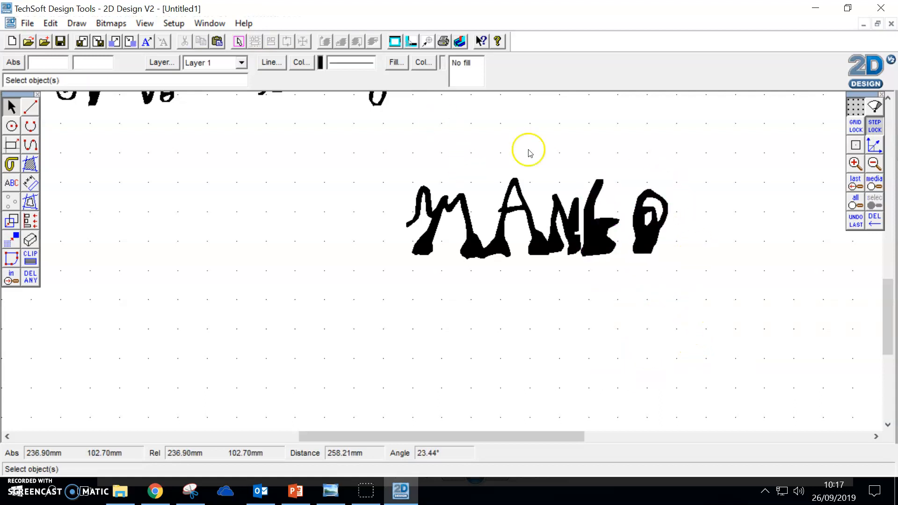
# Step: Set the line colour of the MAN letters to yellow
pyautogui.click(534, 216)
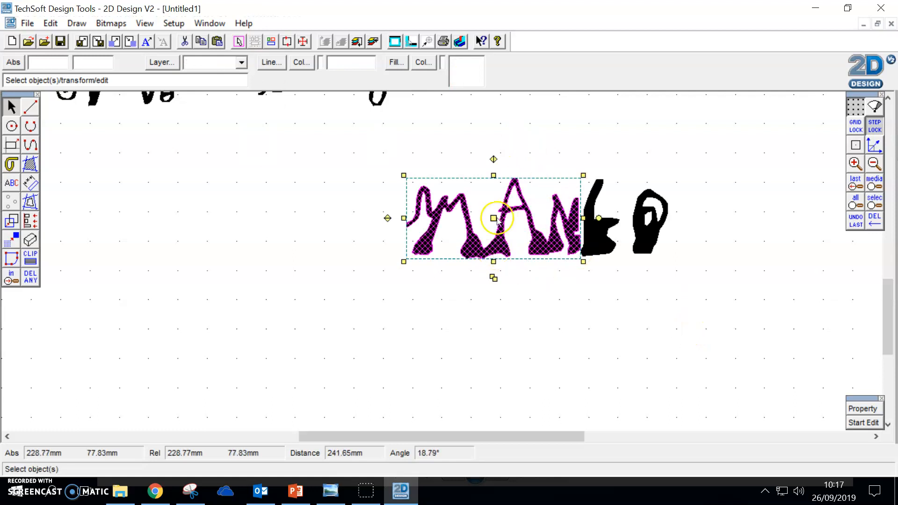
pyautogui.click(457, 298)
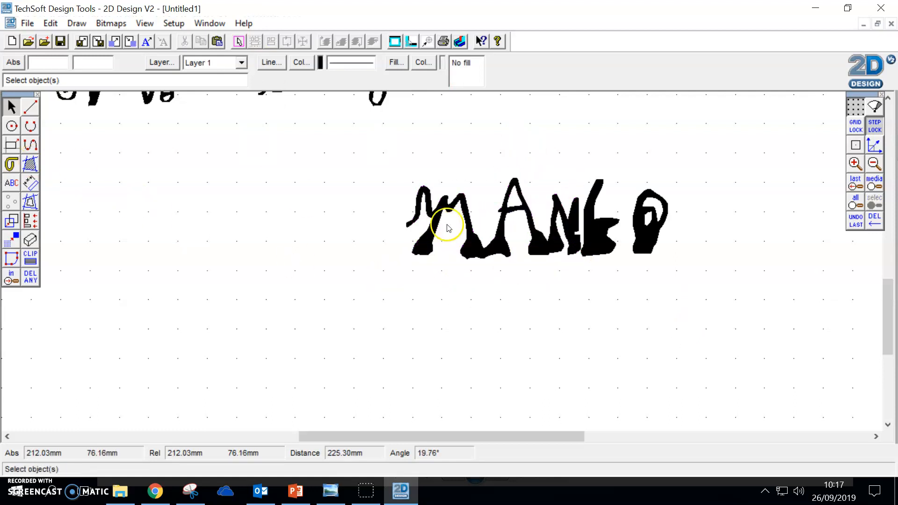
pyautogui.click(440, 202)
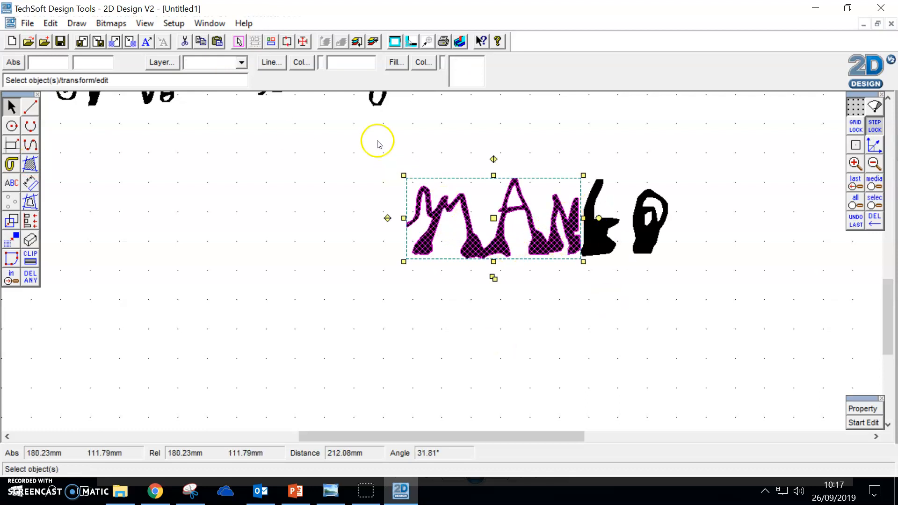
pyautogui.click(303, 63)
pyautogui.click(403, 181)
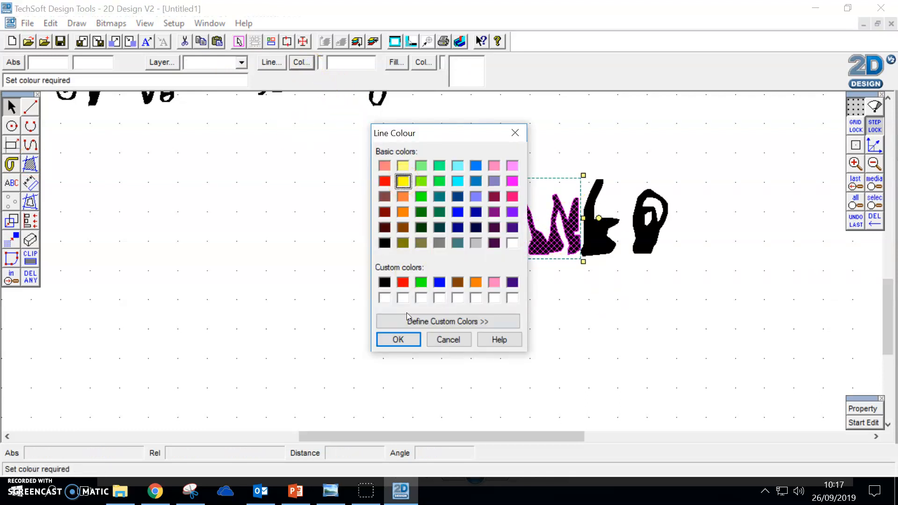
pyautogui.click(397, 339)
pyautogui.click(472, 340)
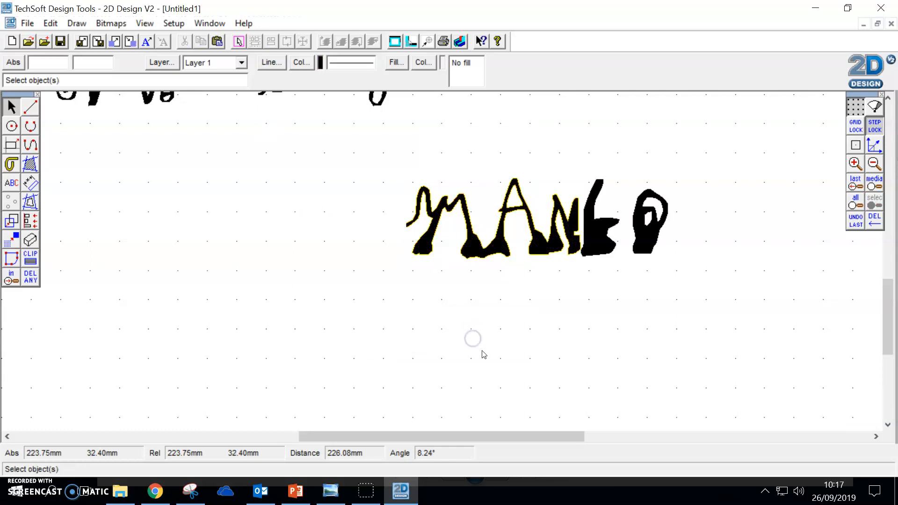
# Step: Give the two letters after MAN the same yellow line colour
pyautogui.click(626, 241)
pyautogui.click(300, 64)
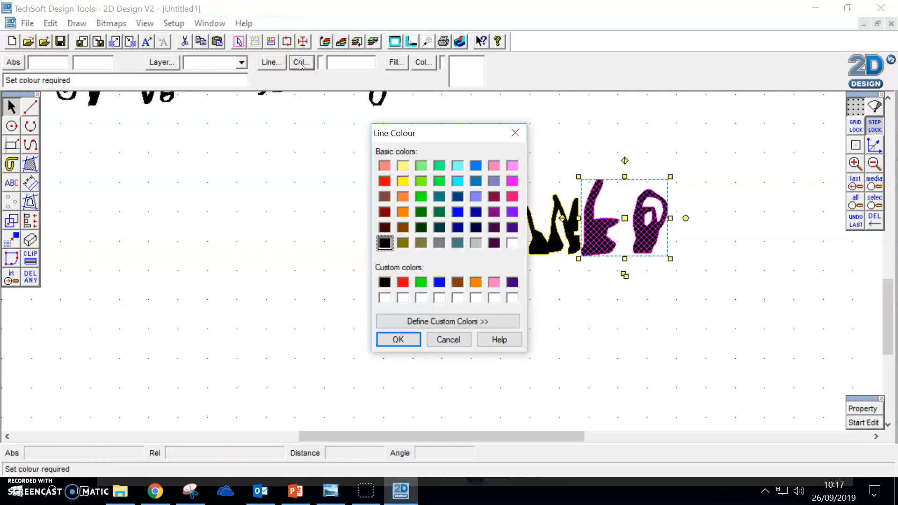
pyautogui.click(402, 183)
pyautogui.click(399, 338)
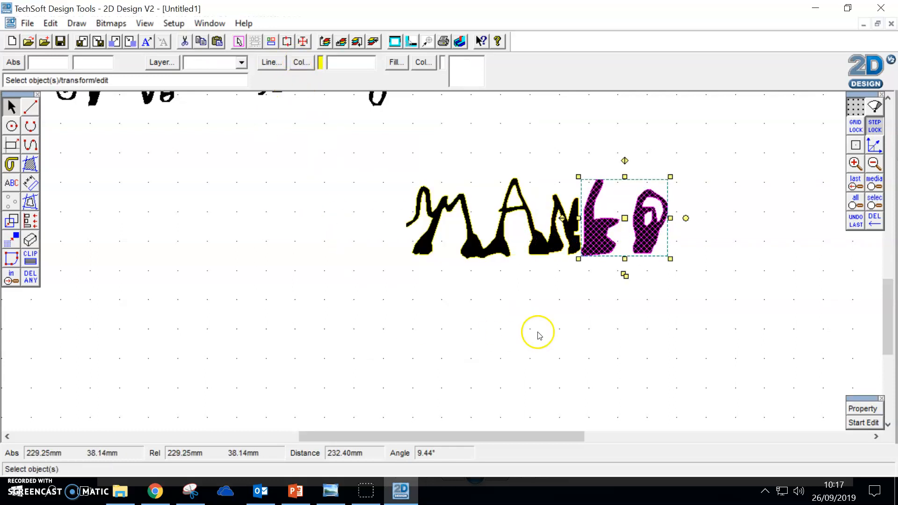
pyautogui.click(555, 329)
# Step: Set the outline of MAN and the two letters after it to a thick line with width 1
pyautogui.moveTo(380, 166)
pyautogui.mouseDown()
pyautogui.moveTo(673, 252)
pyautogui.moveTo(677, 266)
pyautogui.mouseUp()
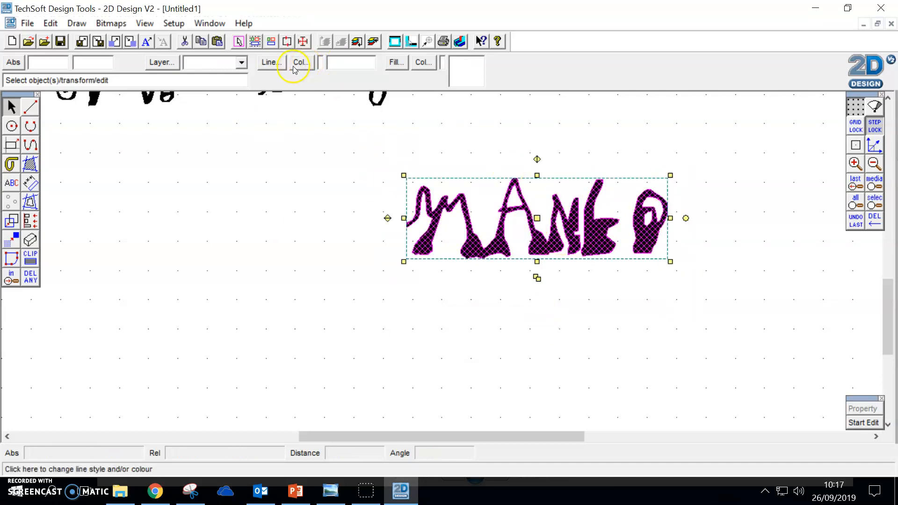
pyautogui.click(272, 66)
pyautogui.click(405, 262)
pyautogui.doubleClick(459, 263)
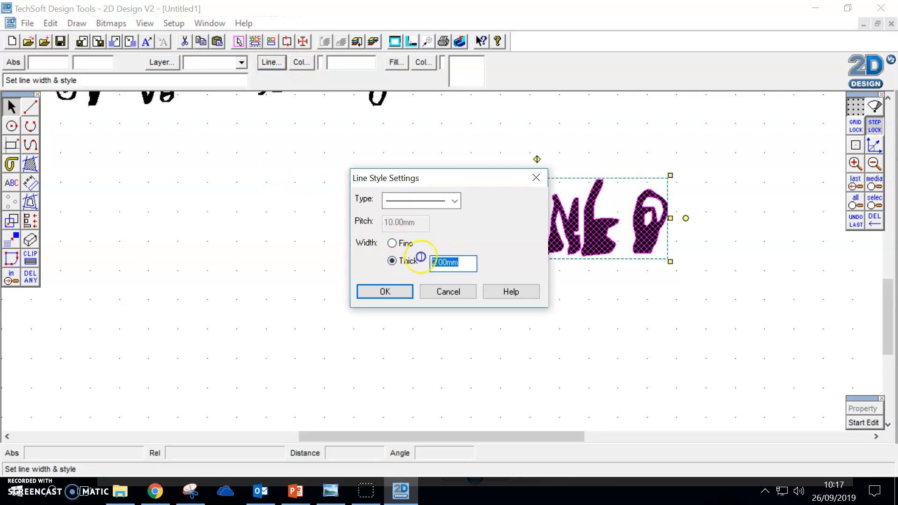
pyautogui.click(384, 291)
pyautogui.click(553, 311)
pyautogui.moveTo(701, 156); pyautogui.dragTo(400, 299)
pyautogui.click(400, 300)
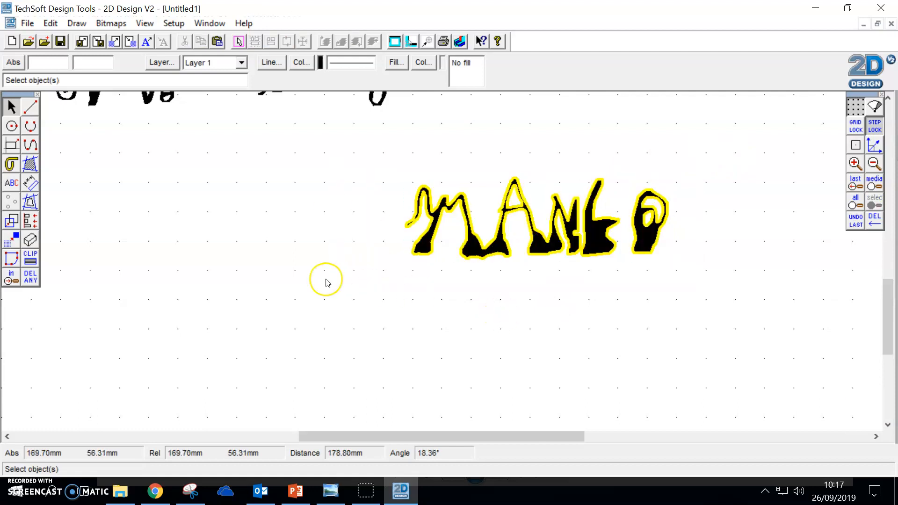
# Step: Fill the MAN letters with solid orange
pyautogui.click(30, 162)
pyautogui.click(435, 215)
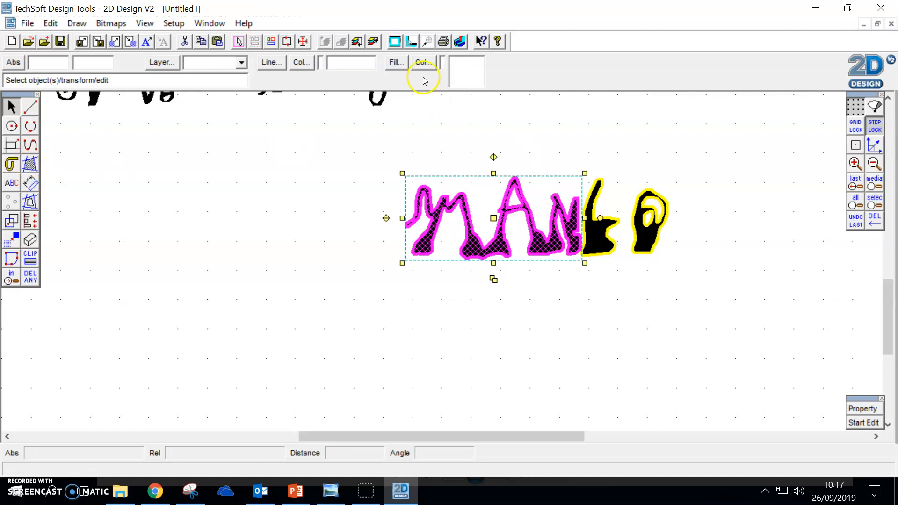
pyautogui.click(396, 63)
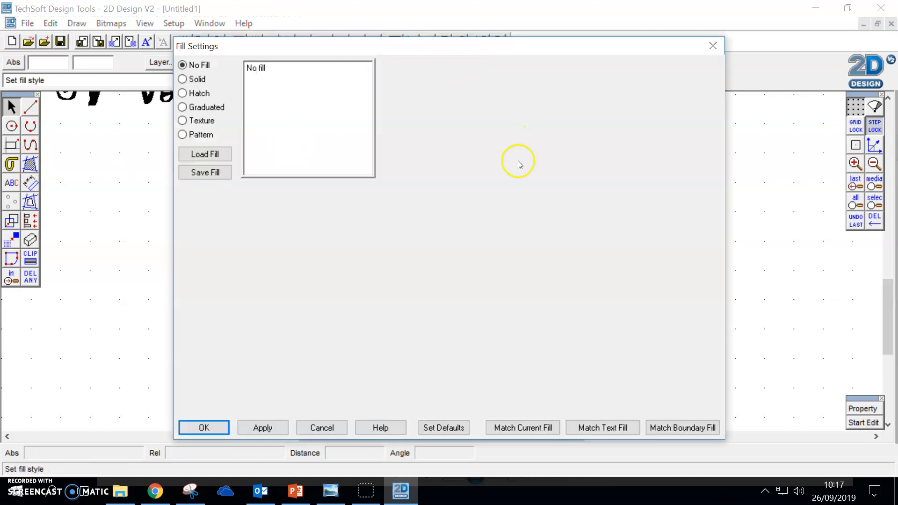
pyautogui.click(196, 80)
pyautogui.click(204, 227)
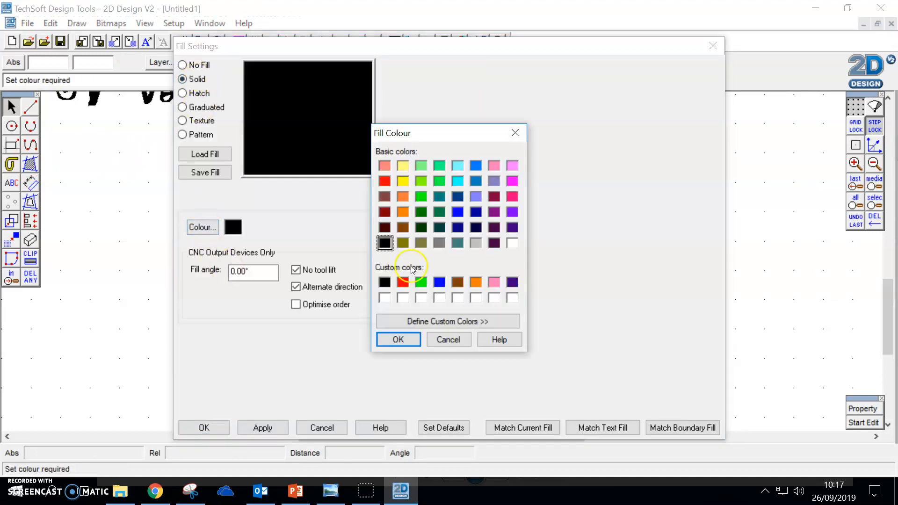
pyautogui.press('Return')
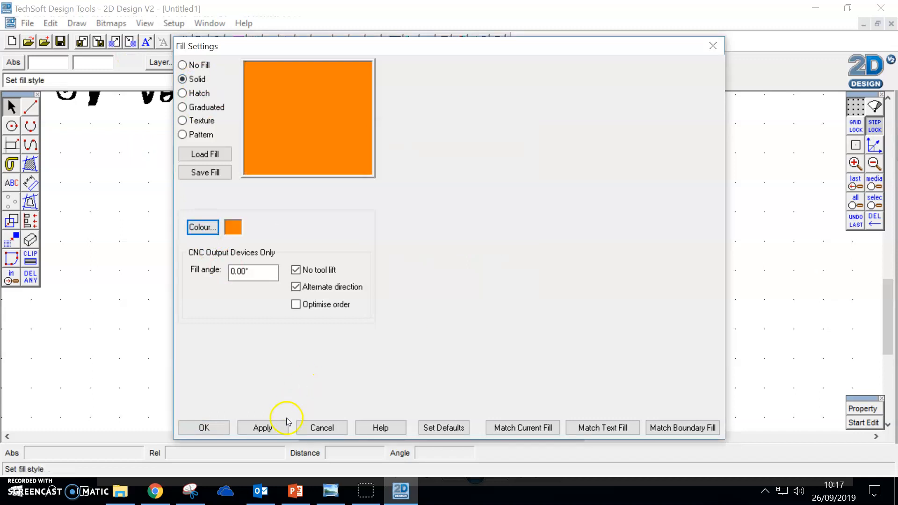
pyautogui.click(216, 426)
pyautogui.click(632, 356)
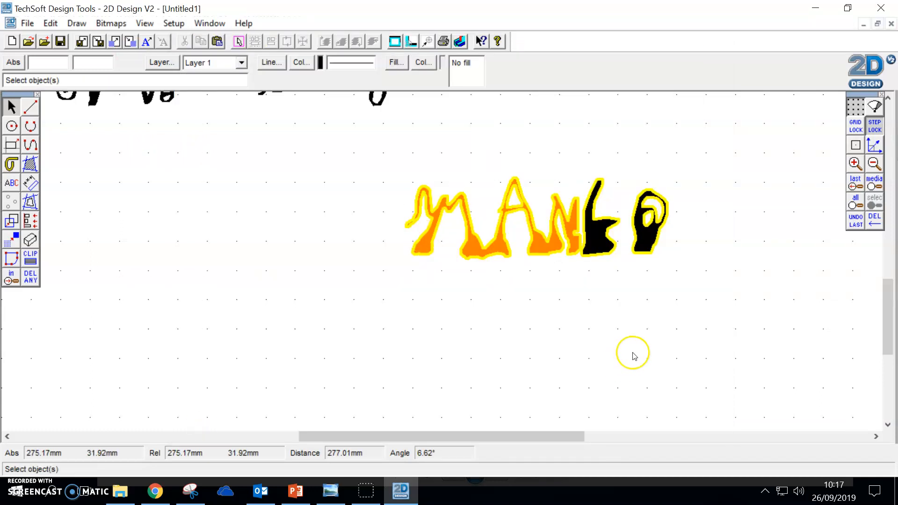
# Step: Give the two letters after MAN a graduated fill with the Shape style set to Circle
pyautogui.click(616, 232)
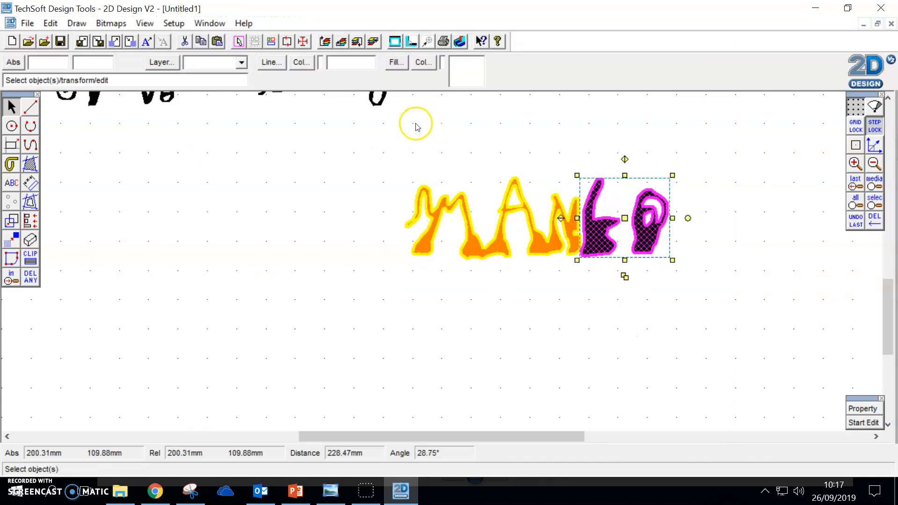
pyautogui.click(395, 62)
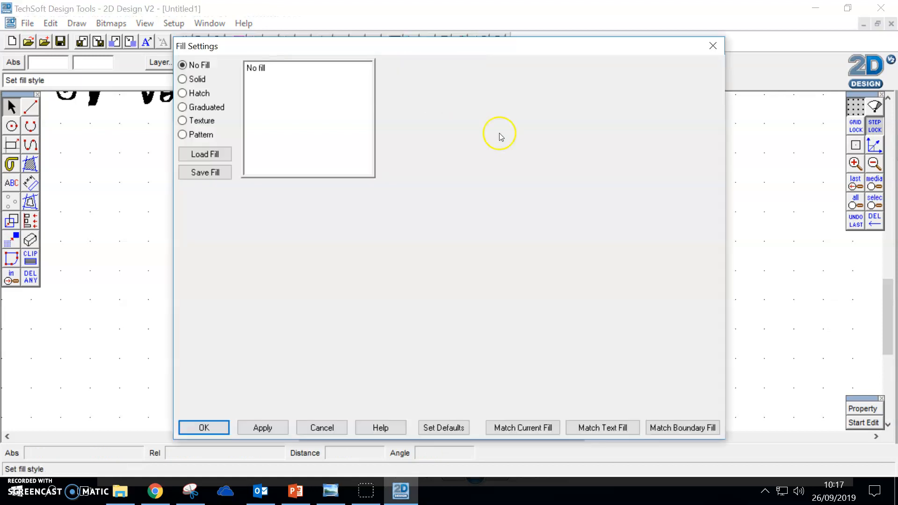
pyautogui.click(196, 83)
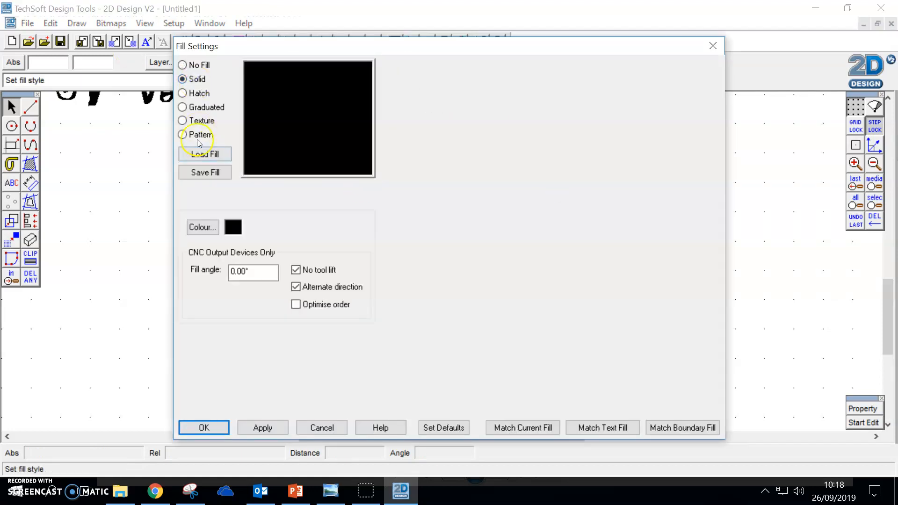
pyautogui.click(207, 109)
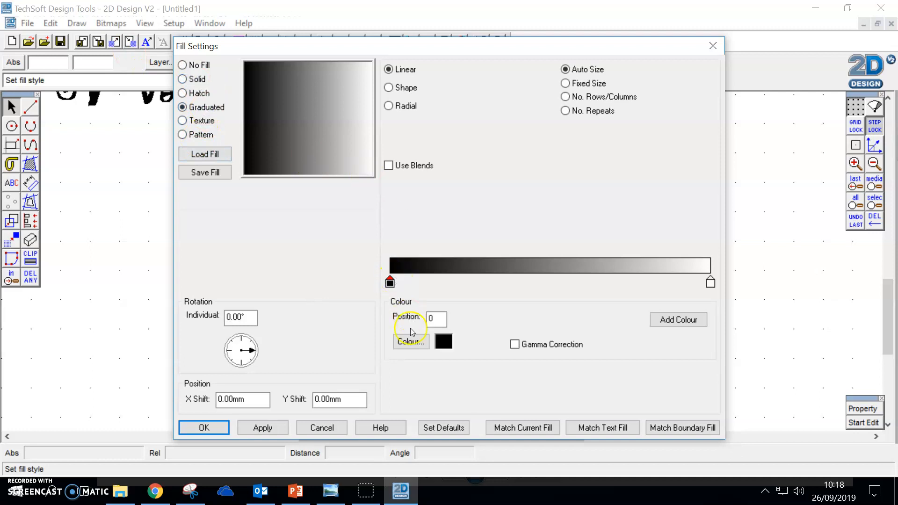
pyautogui.click(404, 89)
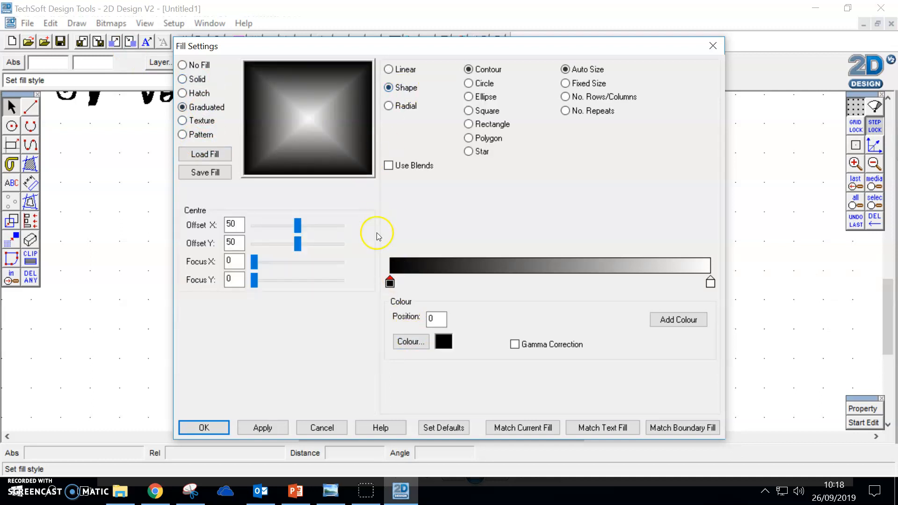
pyautogui.click(403, 106)
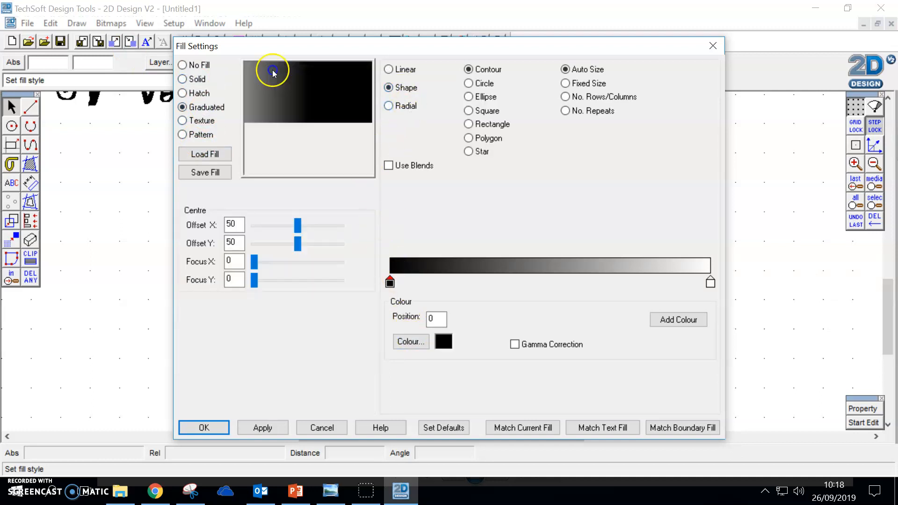
pyautogui.click(389, 87)
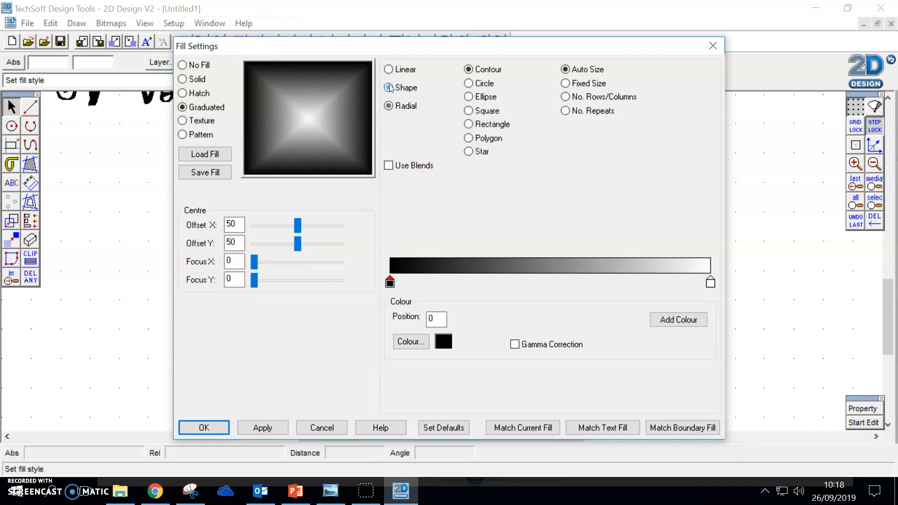
pyautogui.click(475, 84)
# Step: Make the gradient's starting colour orange, add a green colour at position 51, and apply the fill to the two letters
pyautogui.click(410, 342)
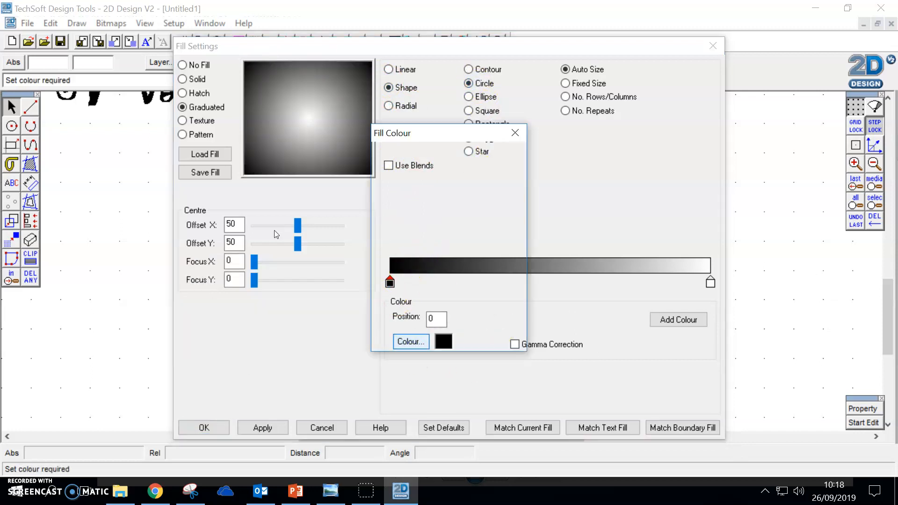
pyautogui.click(402, 212)
pyautogui.click(398, 340)
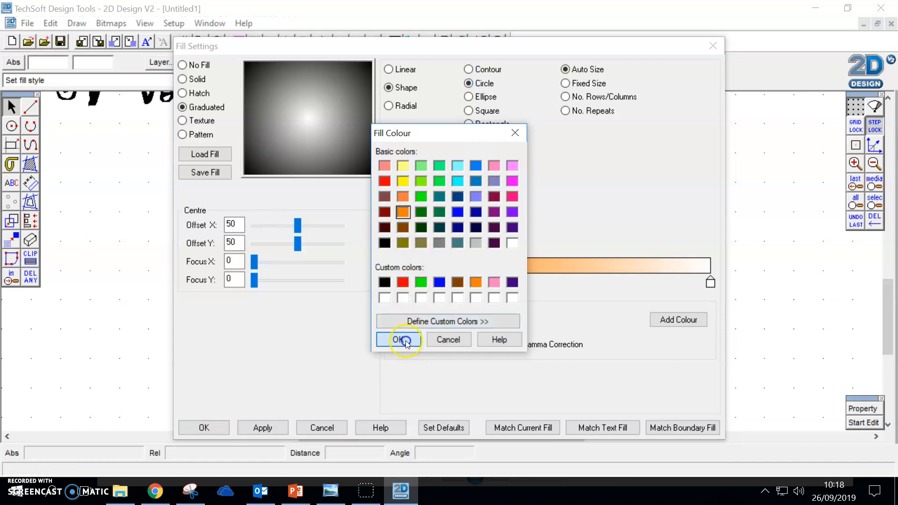
pyautogui.doubleClick(710, 282)
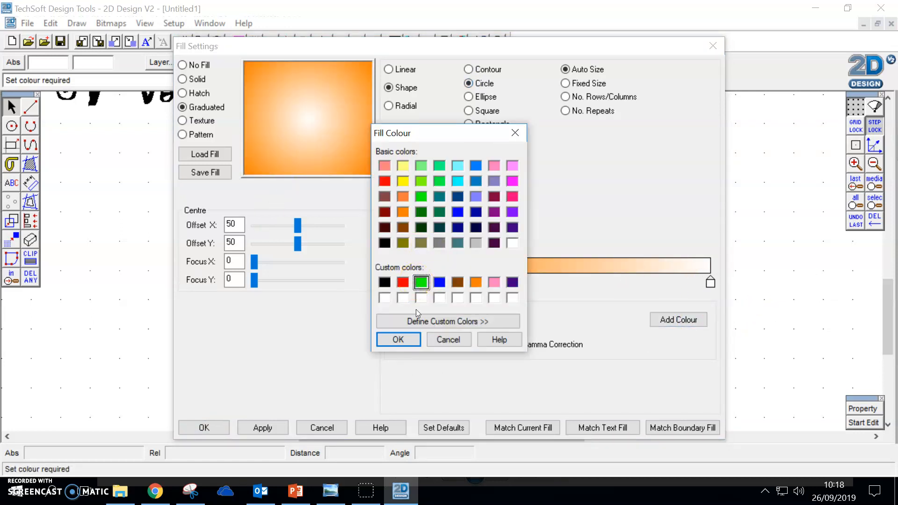
pyautogui.click(397, 339)
pyautogui.moveTo(563, 281)
pyautogui.mouseDown()
pyautogui.moveTo(644, 283)
pyautogui.moveTo(551, 280)
pyautogui.mouseUp()
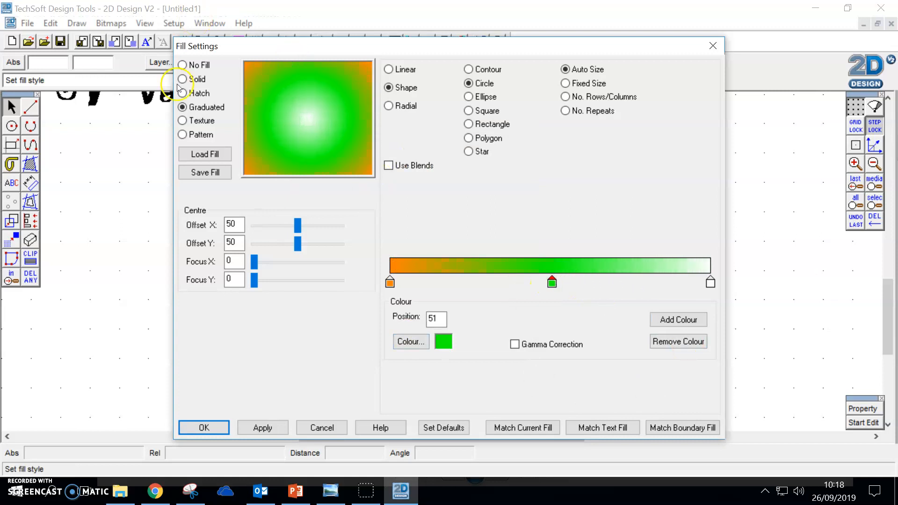
pyautogui.click(283, 431)
pyautogui.click(208, 427)
pyautogui.click(767, 365)
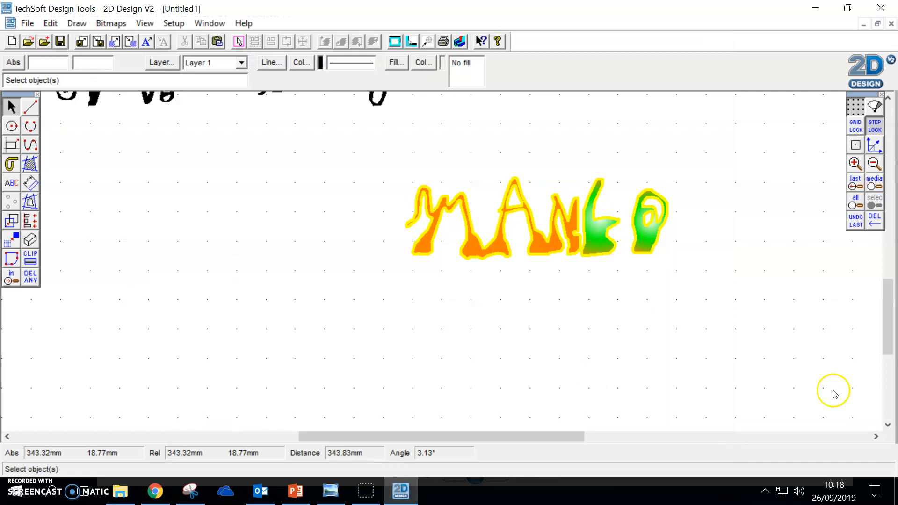
# Step: Switch the MAN letters' fill to a graduated one with the Shape style set to Circle
pyautogui.scroll(3, 620, 336)
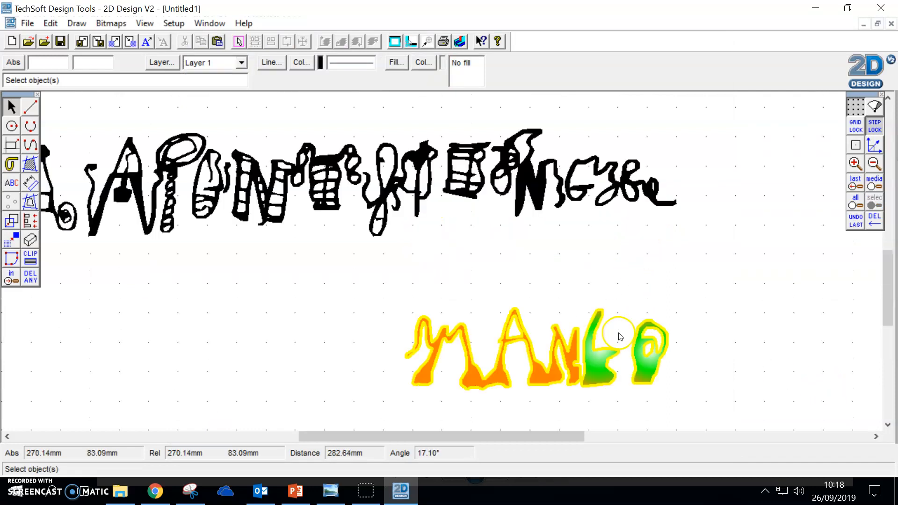
pyautogui.click(655, 358)
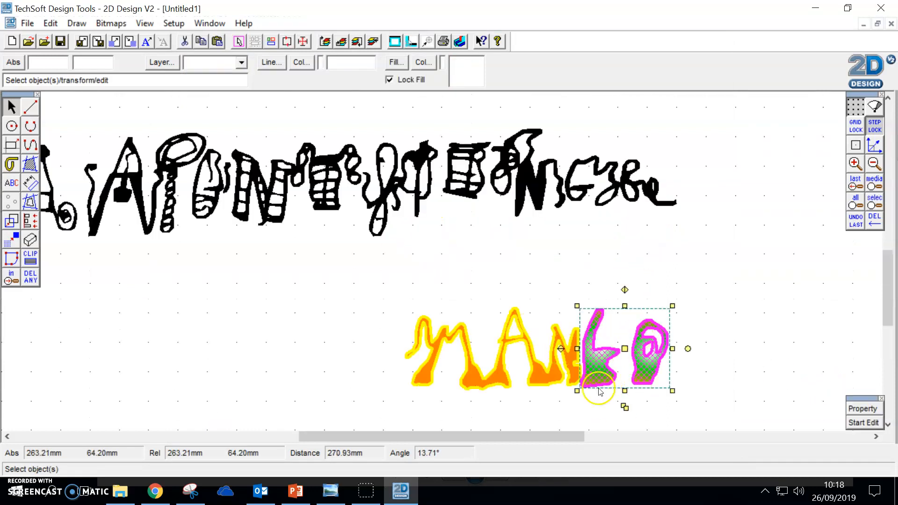
pyautogui.click(544, 334)
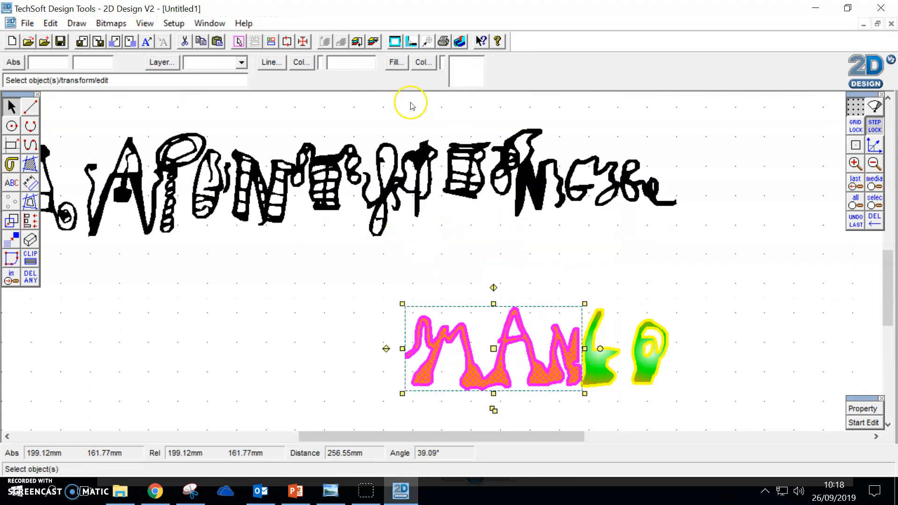
pyautogui.click(396, 62)
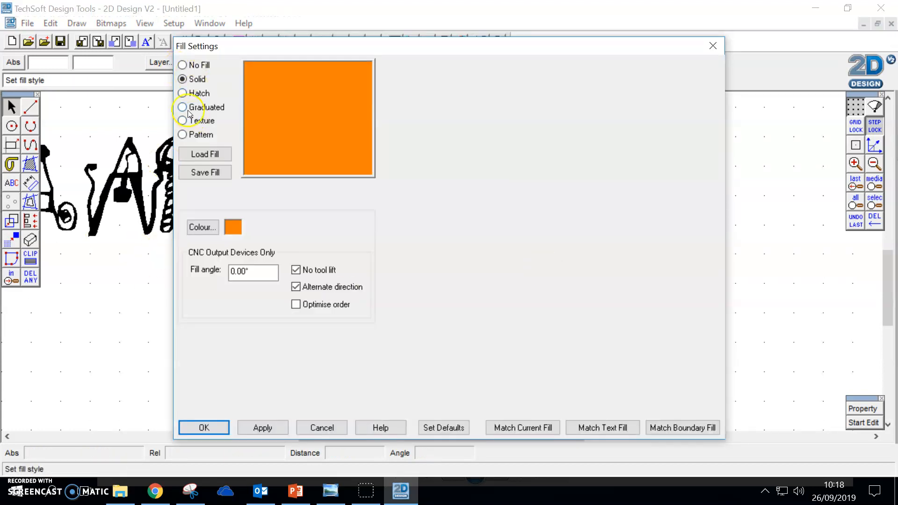
pyautogui.click(183, 107)
pyautogui.click(399, 88)
pyautogui.click(481, 84)
# Step: Set the MAN gradient's starting colour to orange, add green at position 57, and apply the fill
pyautogui.click(414, 344)
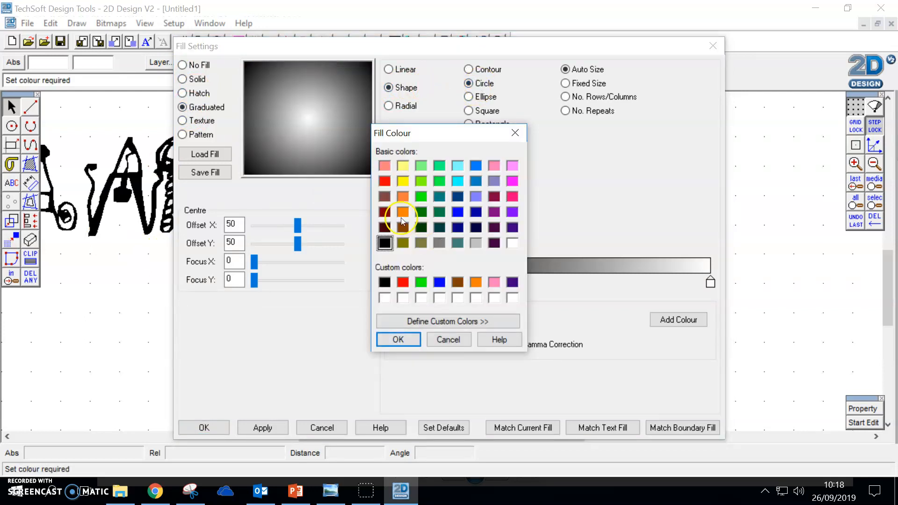
pyautogui.click(406, 339)
pyautogui.click(680, 318)
pyautogui.click(677, 262)
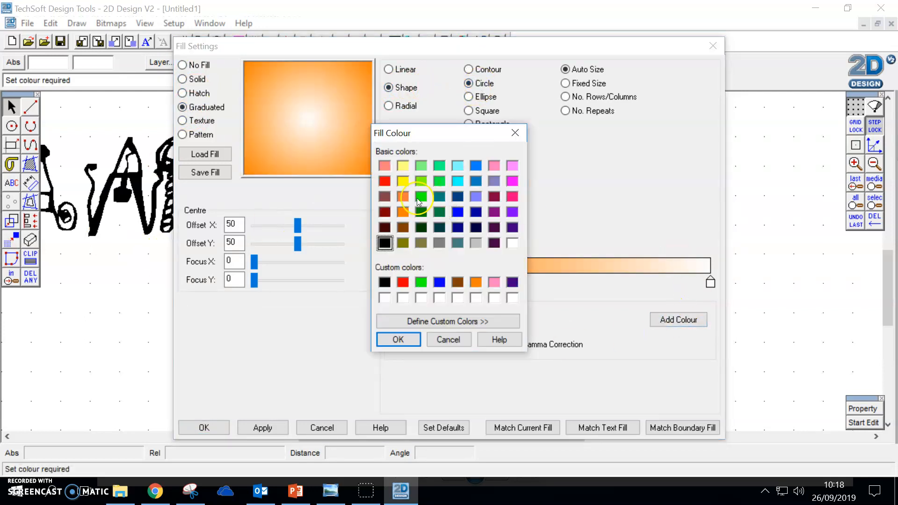
pyautogui.click(398, 339)
pyautogui.click(658, 326)
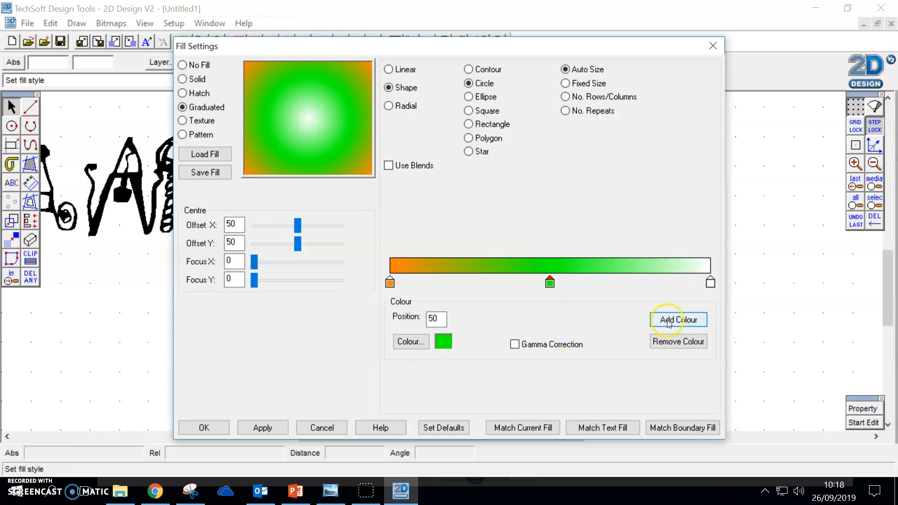
pyautogui.moveTo(547, 281); pyautogui.dragTo(566, 280)
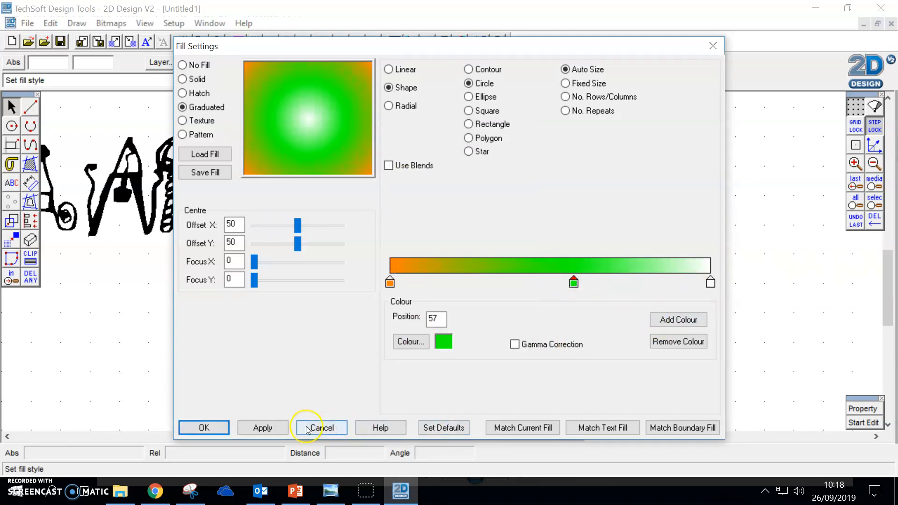
pyautogui.click(223, 426)
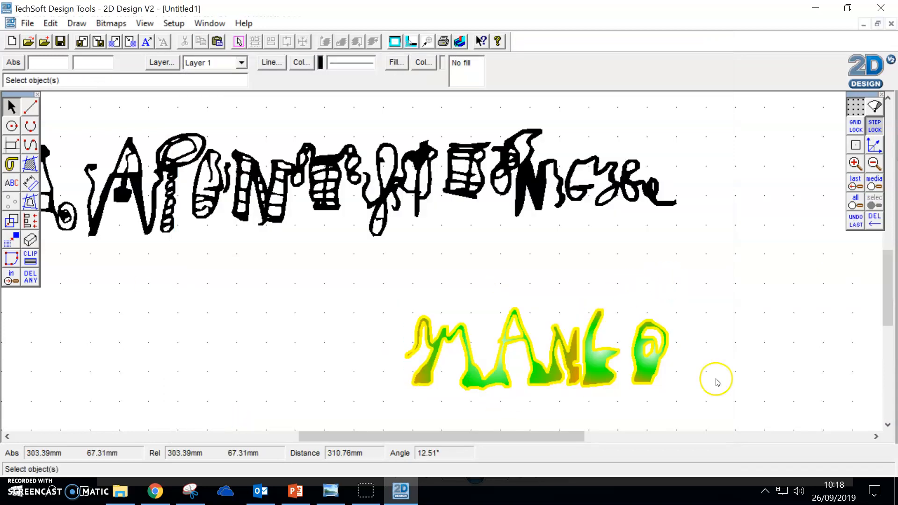
pyautogui.moveTo(717, 299); pyautogui.dragTo(280, 420)
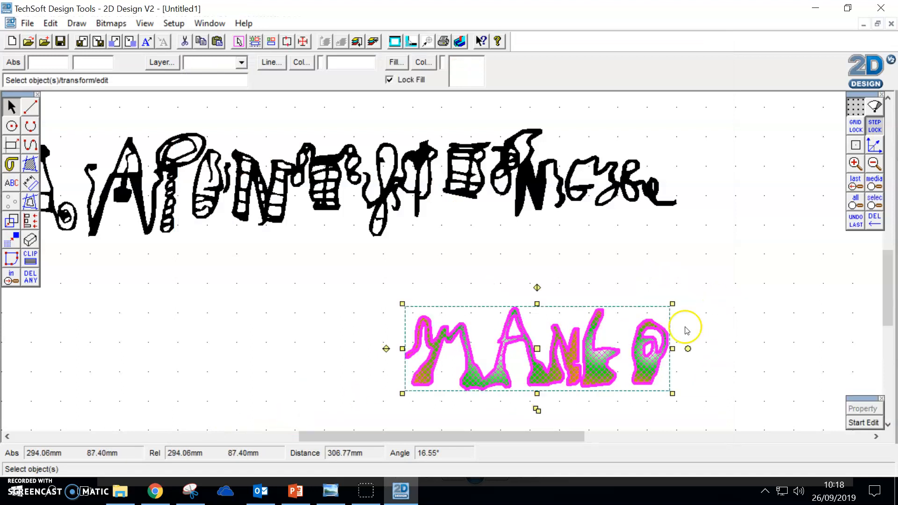
pyautogui.click(747, 312)
pyautogui.click(606, 189)
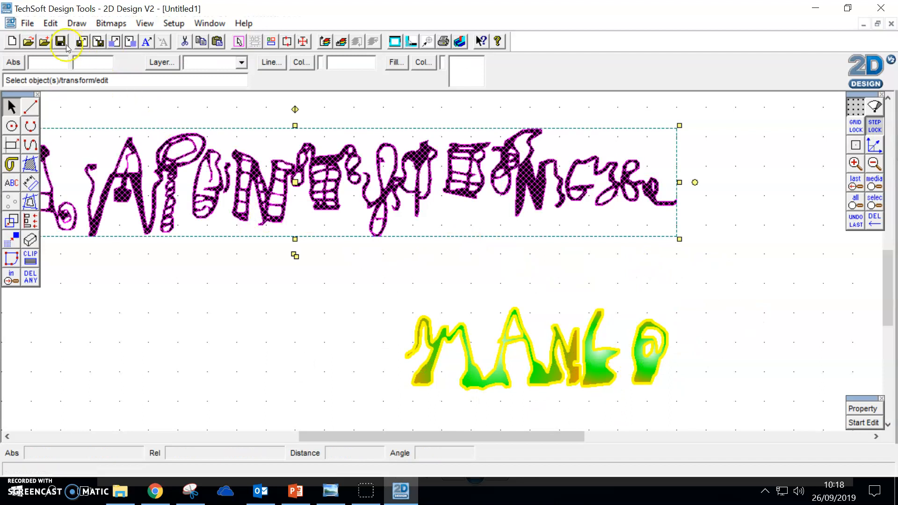
# Step: Save the drawing in the Documents folder as a 2D Design file named Font
pyautogui.click(24, 21)
pyautogui.click(52, 116)
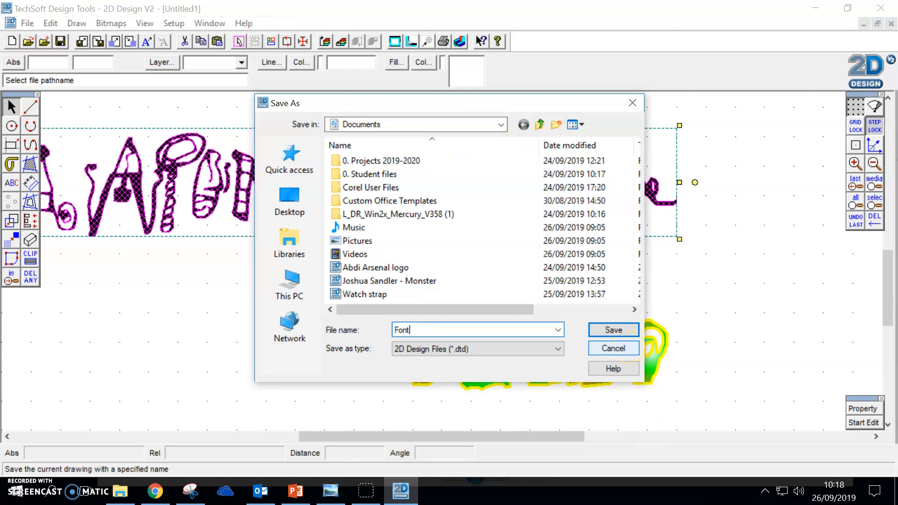
pyautogui.click(616, 330)
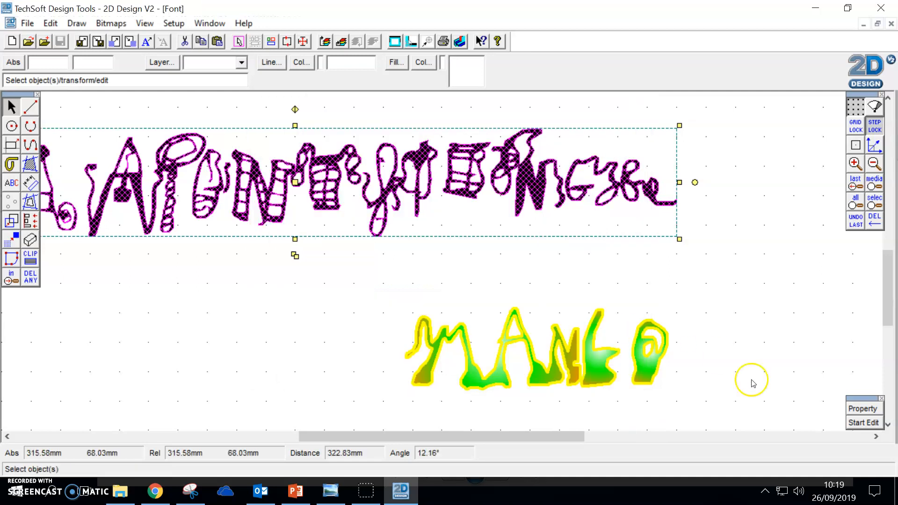
pyautogui.click(701, 295)
pyautogui.scroll(-3, 702, 300)
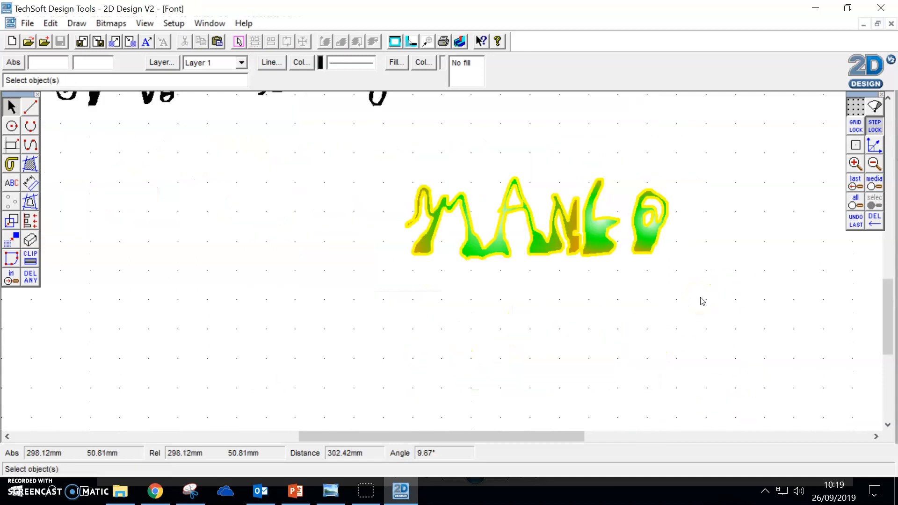
pyautogui.click(466, 201)
pyautogui.scroll(3, 283, 201)
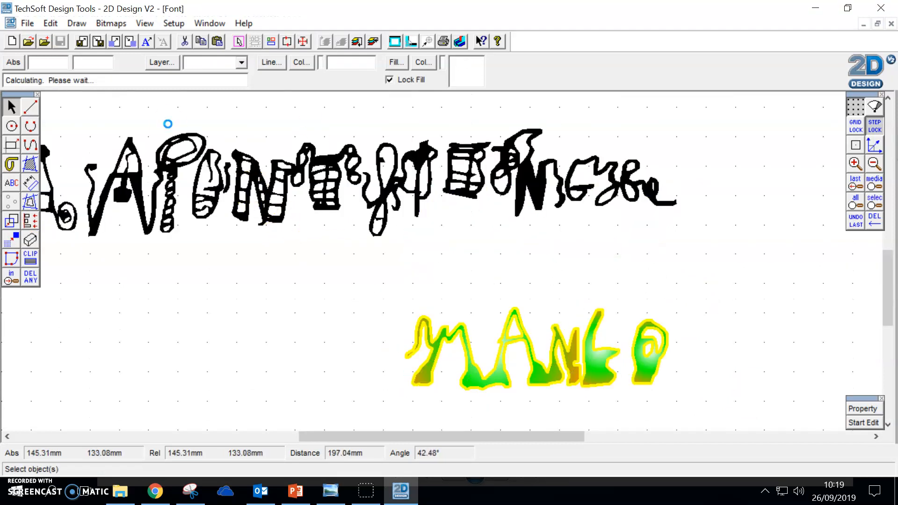
pyautogui.click(167, 124)
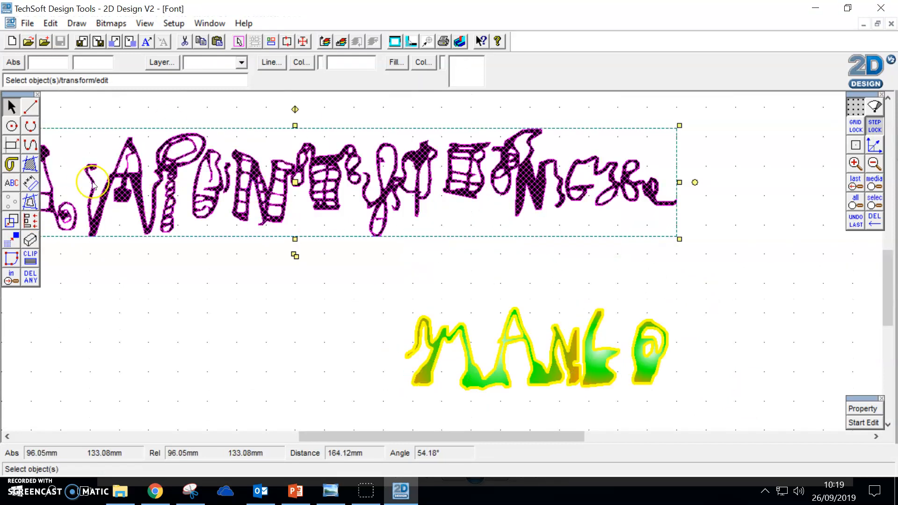
# Step: Set up a boundary fill with an orange line and a solid red fill
pyautogui.click(29, 166)
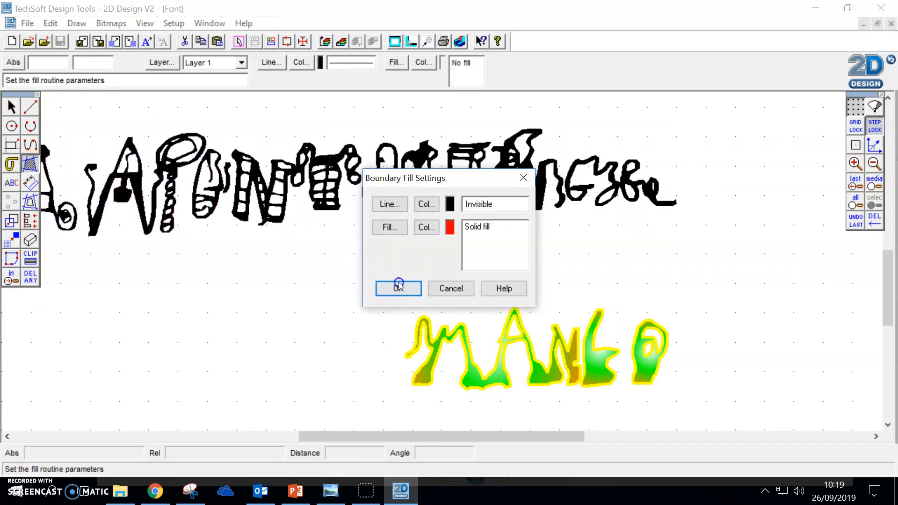
pyautogui.click(424, 203)
pyautogui.click(403, 212)
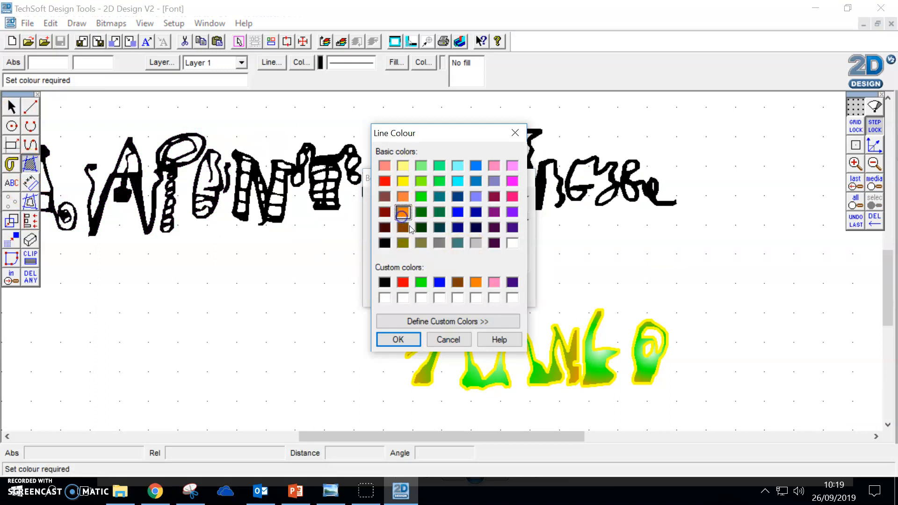
pyautogui.click(398, 339)
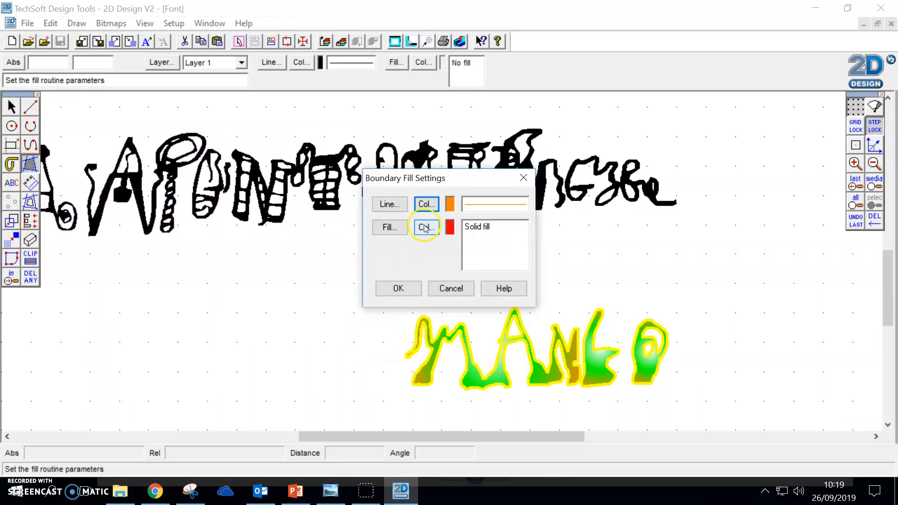
pyautogui.click(427, 228)
pyautogui.click(402, 282)
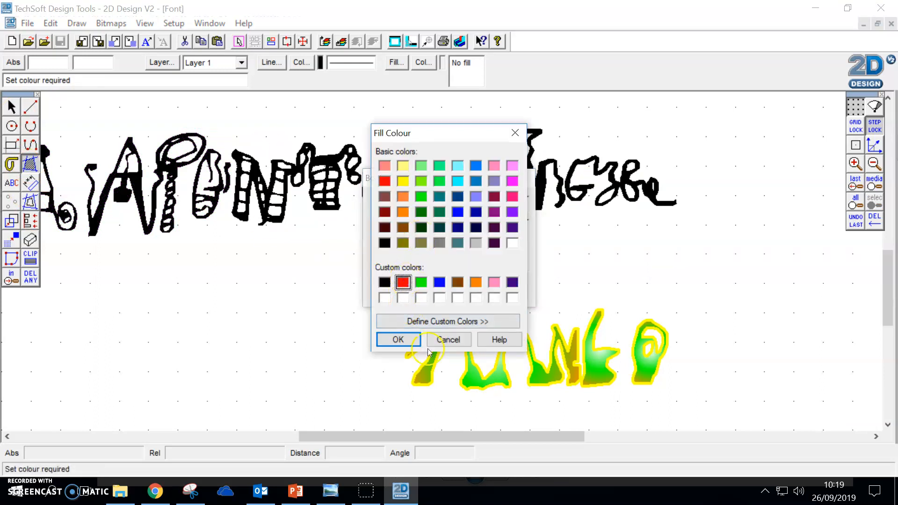
pyautogui.click(398, 339)
pyautogui.click(396, 288)
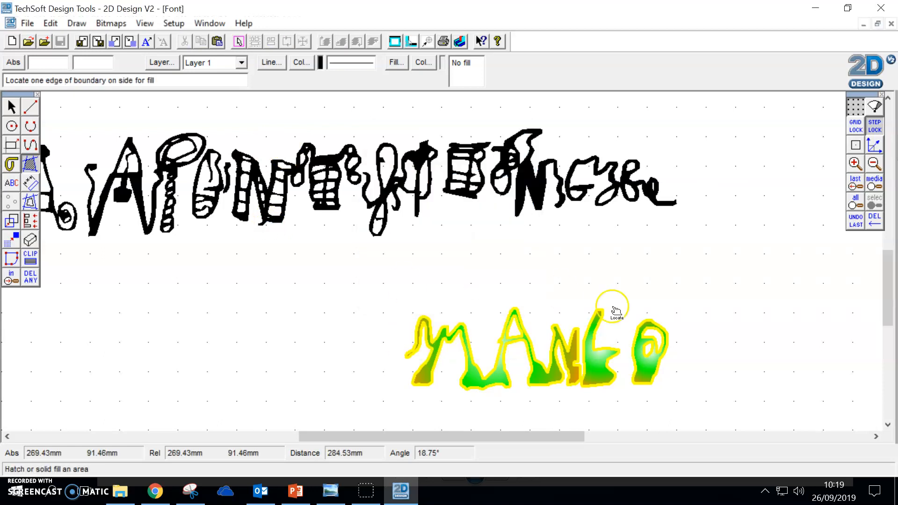
# Step: Apply the red boundary fill to the letter O of MANGO, treating its two inner outlines as islands
pyautogui.click(647, 372)
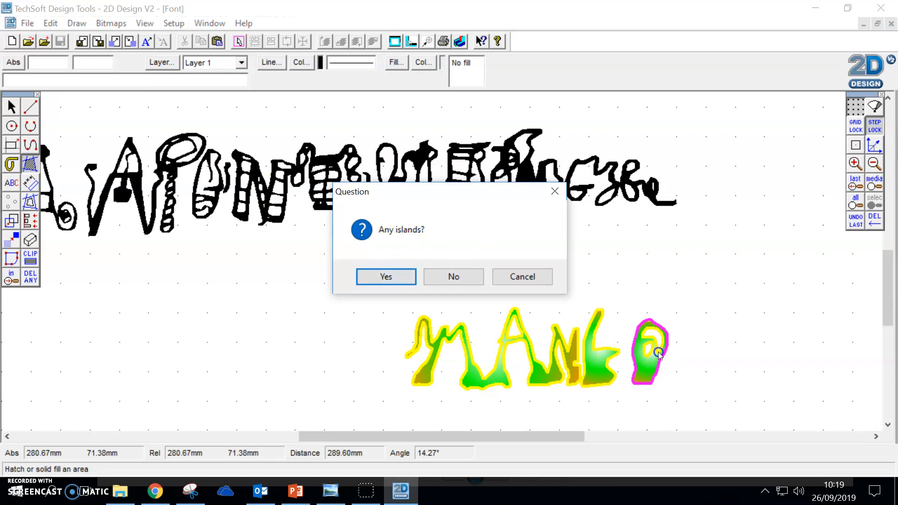
pyautogui.press('Return')
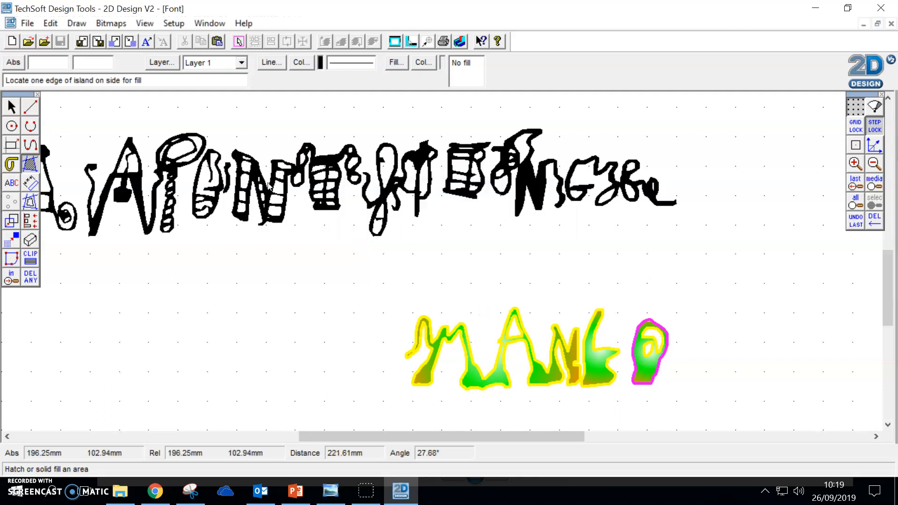
pyautogui.click(646, 346)
pyautogui.click(412, 280)
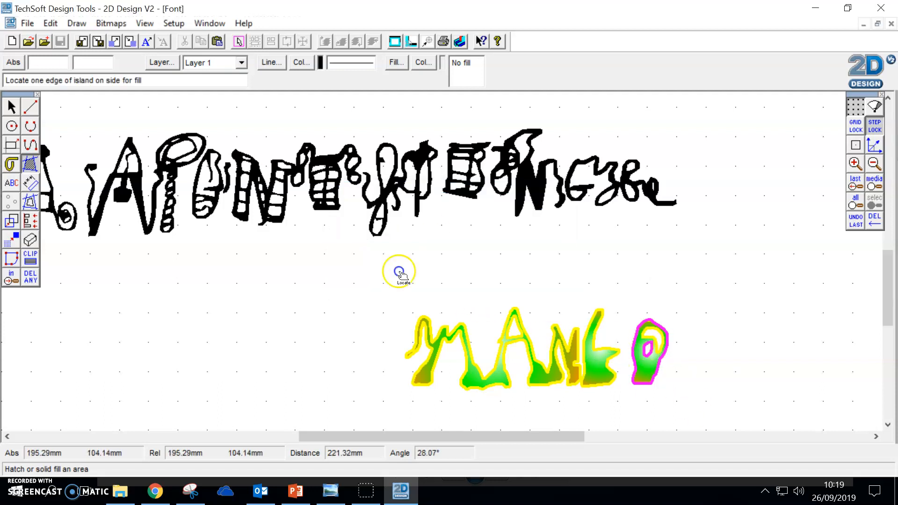
pyautogui.click(656, 338)
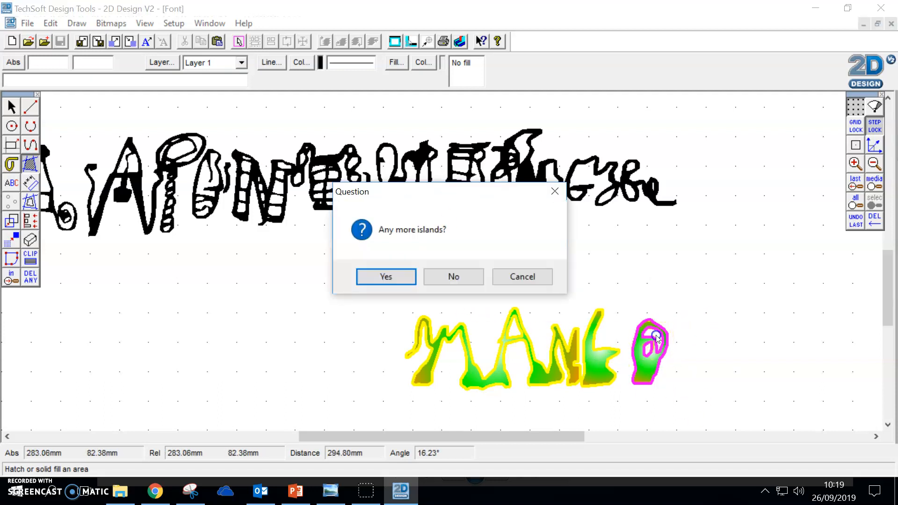
pyautogui.click(434, 276)
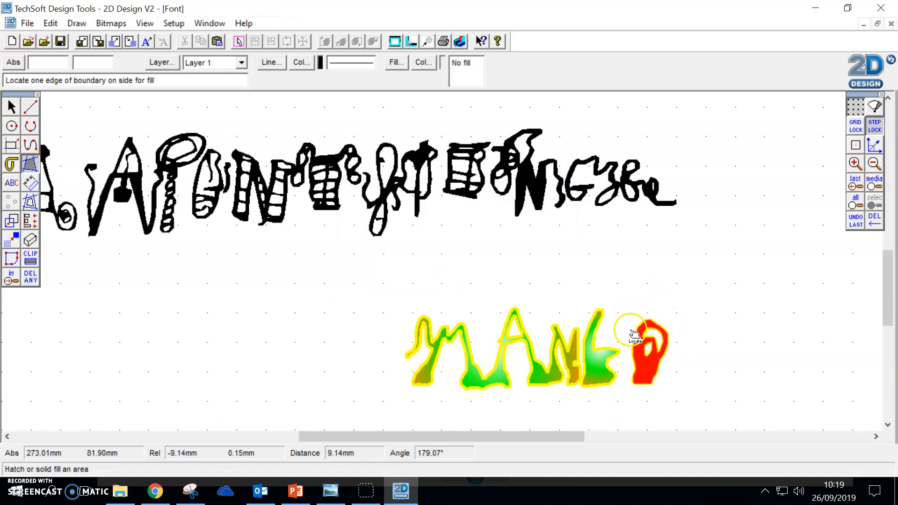
pyautogui.click(533, 192)
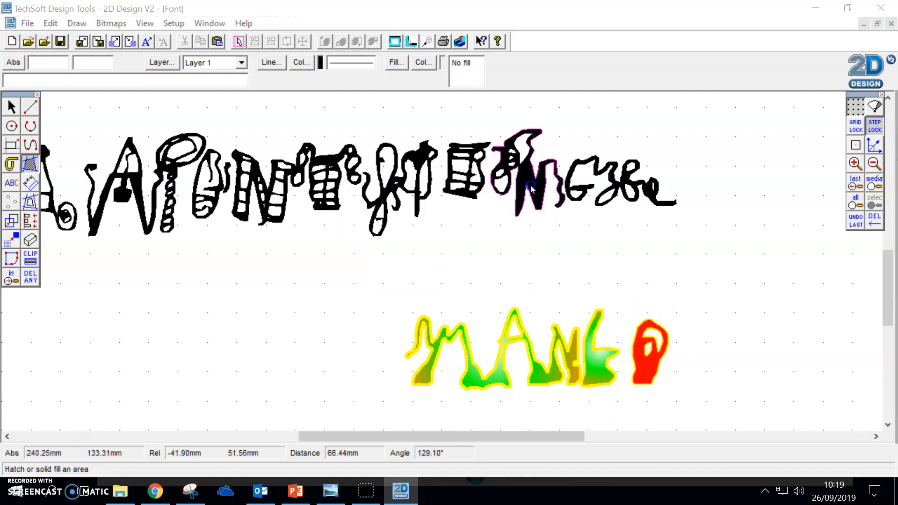
pyautogui.moveTo(469, 189); pyautogui.dragTo(588, 231)
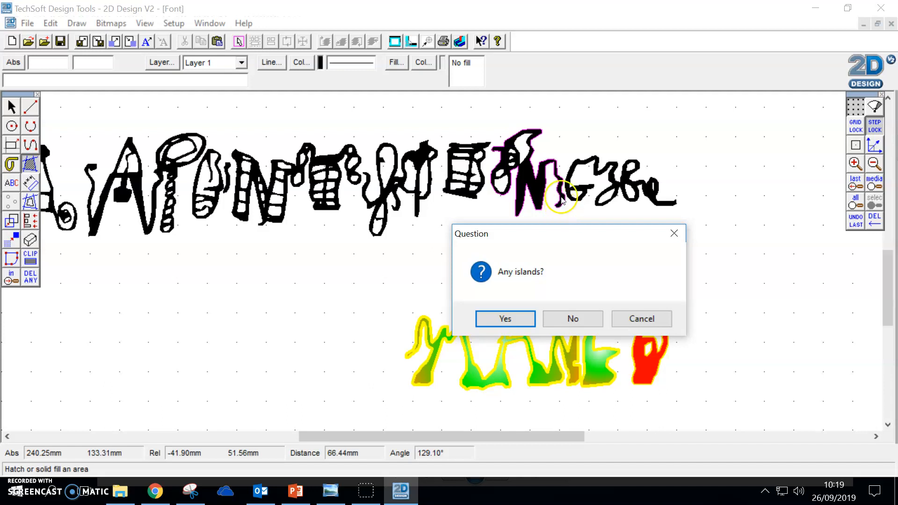
pyautogui.click(651, 320)
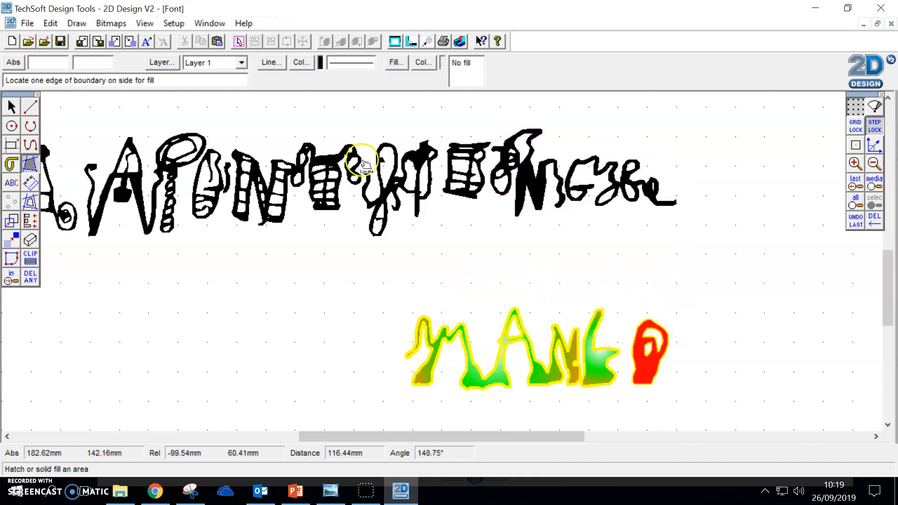
# Step: Select the large black lettering and set its line width to Thick at 2.00 mm
pyautogui.click(11, 126)
pyautogui.click(11, 107)
pyautogui.click(240, 165)
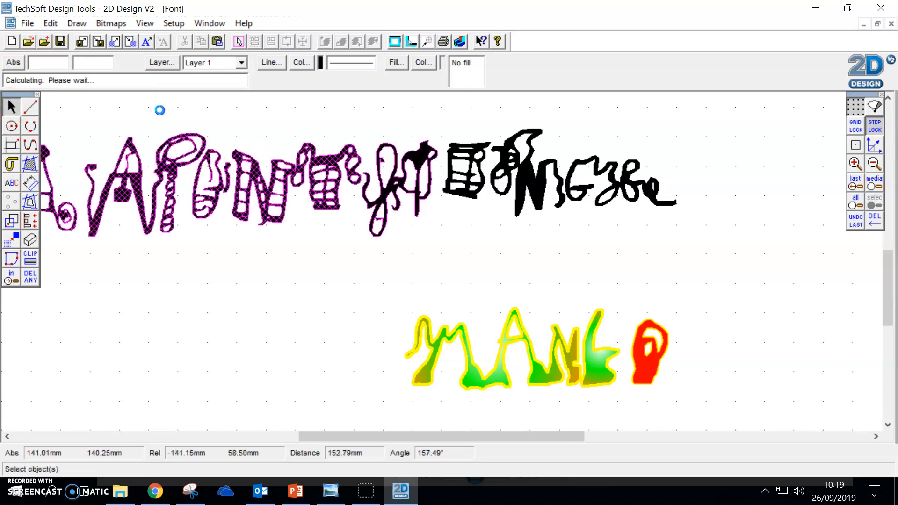
pyautogui.click(273, 62)
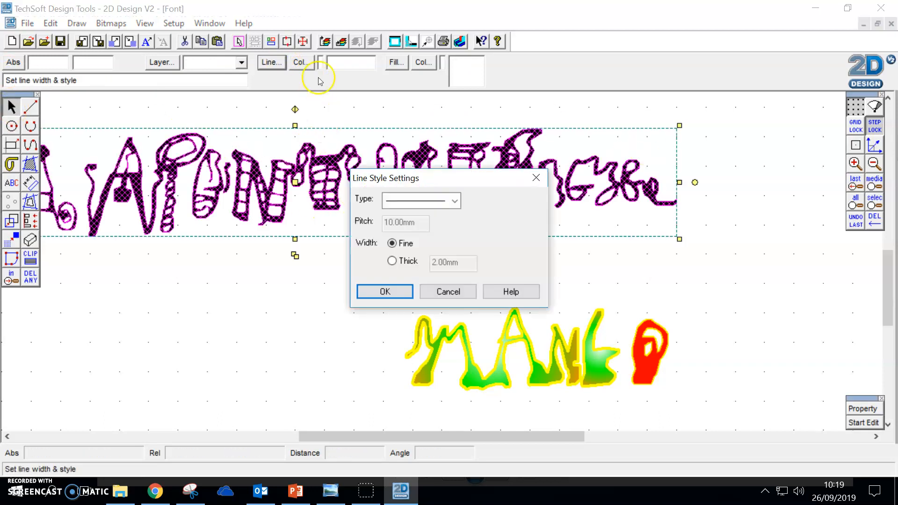
pyautogui.click(392, 261)
pyautogui.click(393, 290)
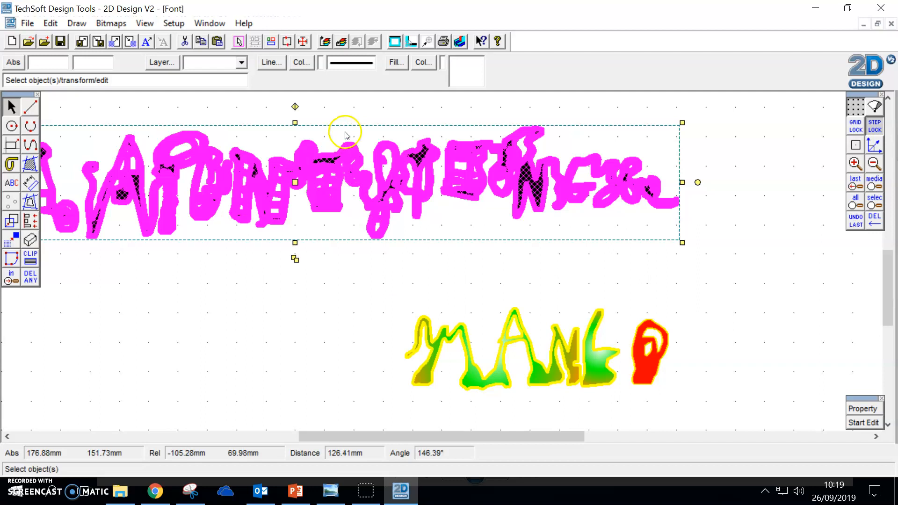
# Step: Give the large black lettering a solid orange fill and deselect it
pyautogui.click(396, 62)
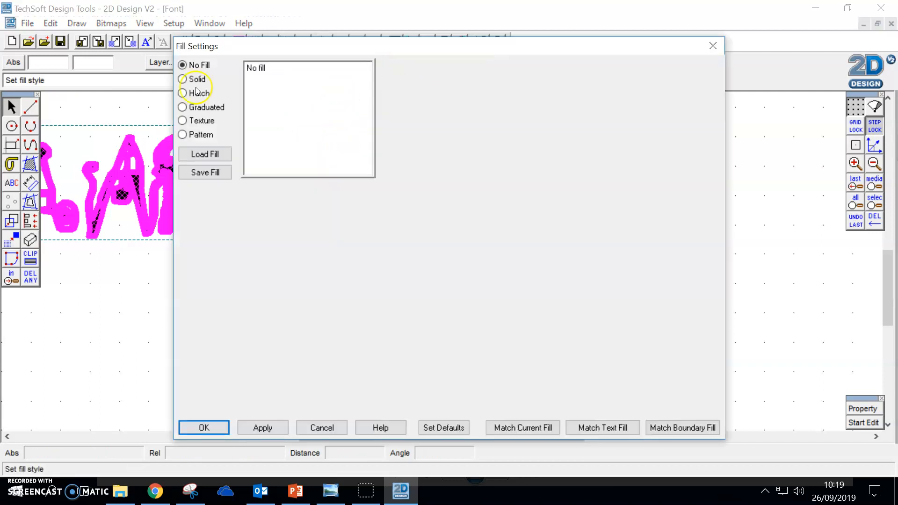
pyautogui.click(195, 79)
pyautogui.click(201, 226)
pyautogui.click(402, 212)
pyautogui.click(398, 340)
pyautogui.click(264, 428)
pyautogui.click(200, 427)
pyautogui.click(248, 355)
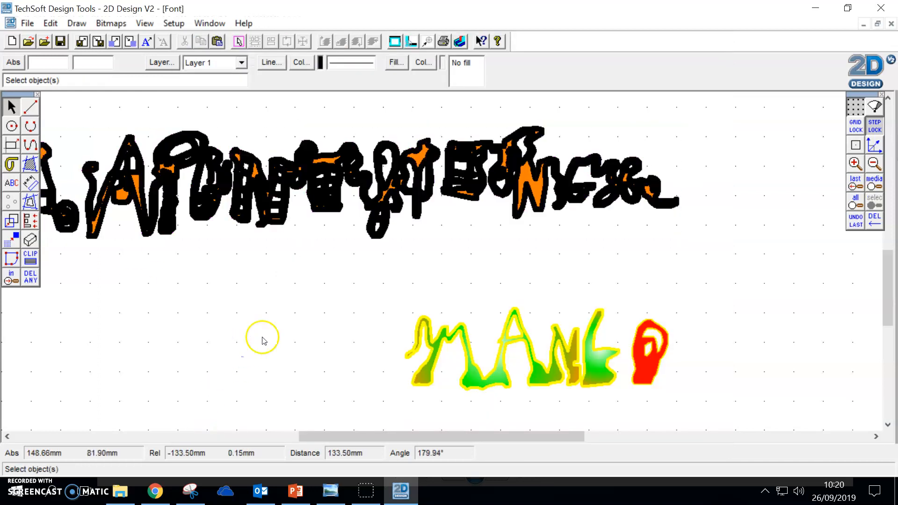
# Step: Set the line width of the large orange-filled lettering to Fine
pyautogui.click(540, 211)
pyautogui.click(271, 62)
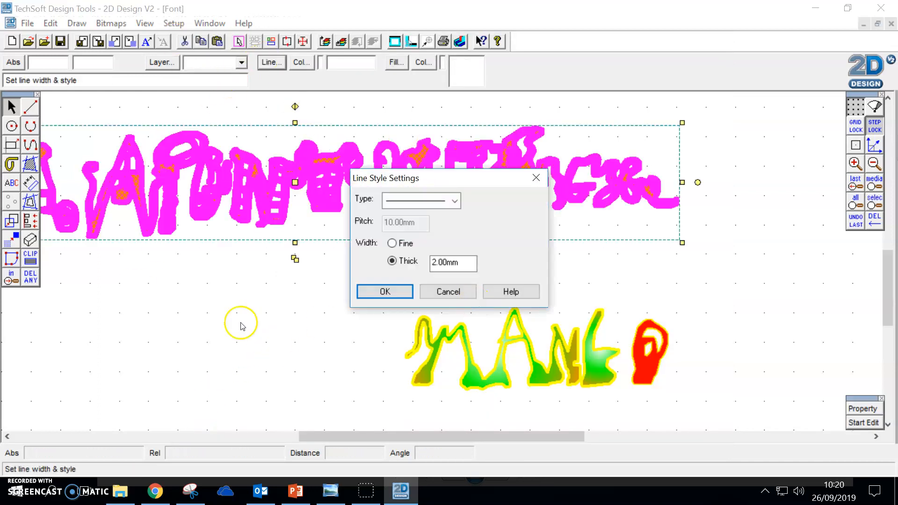
pyautogui.click(393, 244)
pyautogui.click(385, 291)
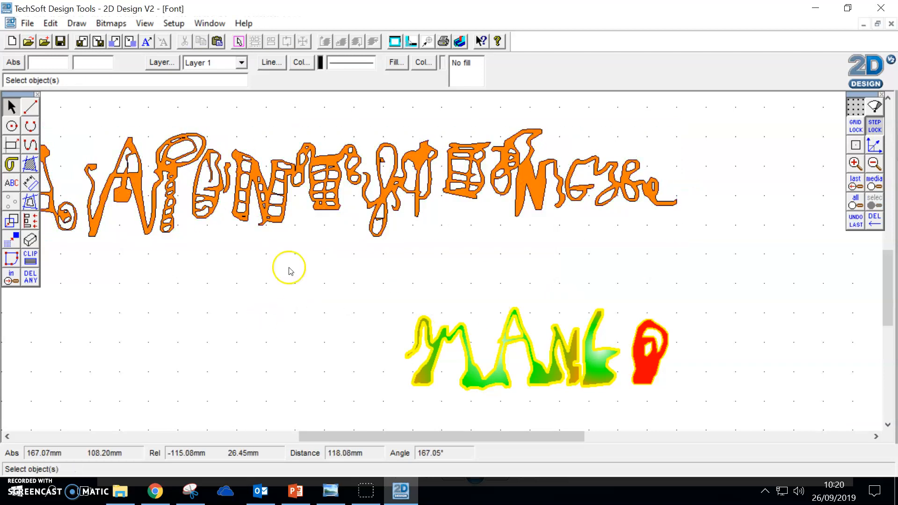
# Step: Draw a rectangle about 108 mm wide and 42 mm high around the MANGO lettering
pyautogui.moveTo(492, 443); pyautogui.dragTo(472, 395)
pyautogui.click(489, 180)
pyautogui.click(167, 196)
pyautogui.click(8, 148)
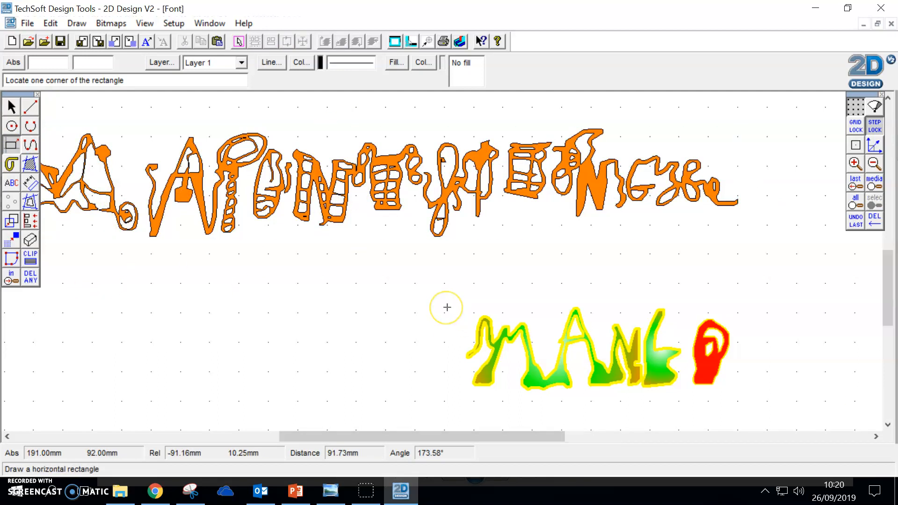
pyautogui.scroll(-3, 449, 295)
pyautogui.click(444, 162)
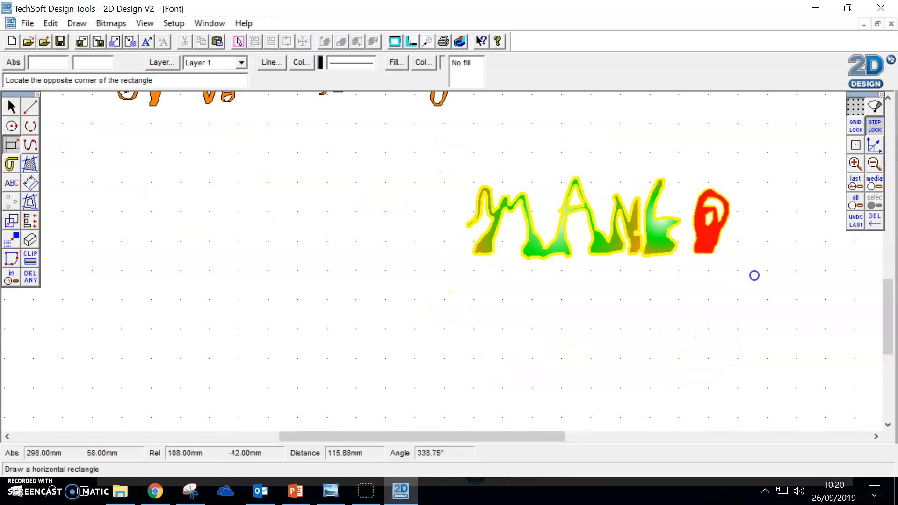
pyautogui.click(758, 277)
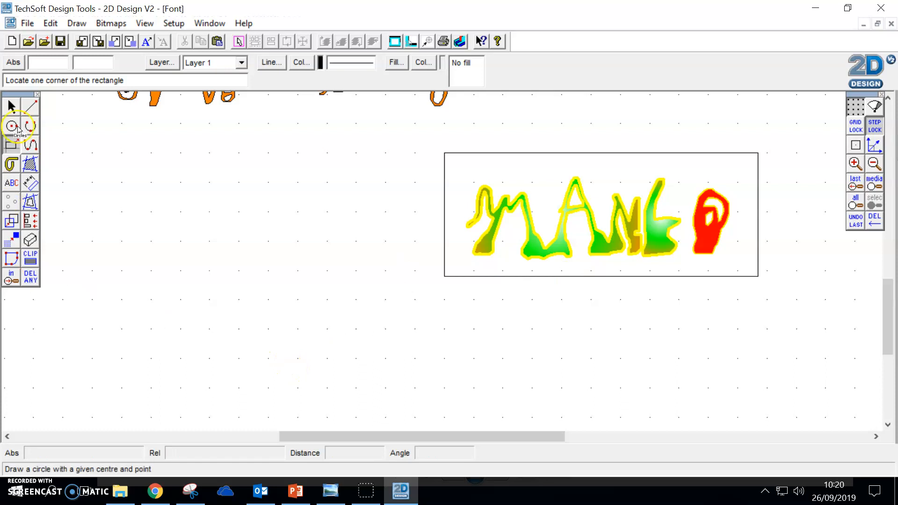
# Step: Give the rectangle around MANGO a solid blue fill and deselect it
pyautogui.click(11, 107)
pyautogui.click(507, 153)
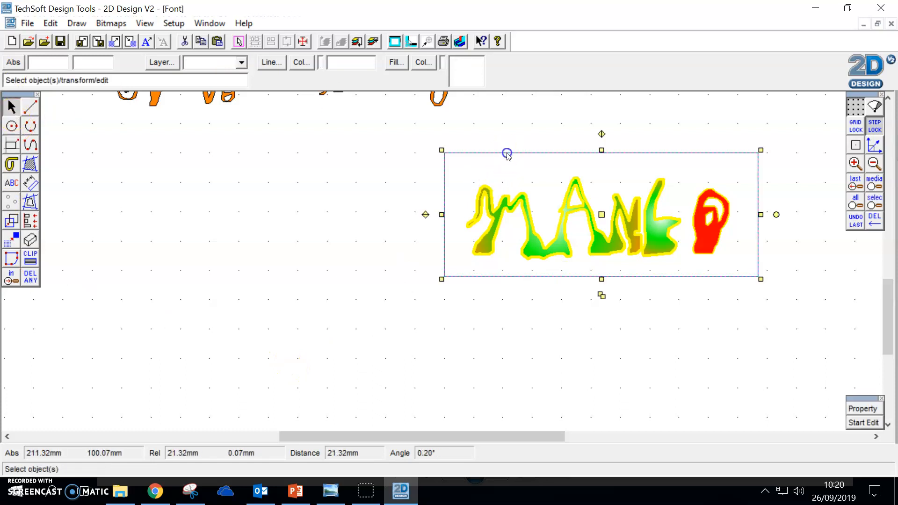
pyautogui.click(424, 62)
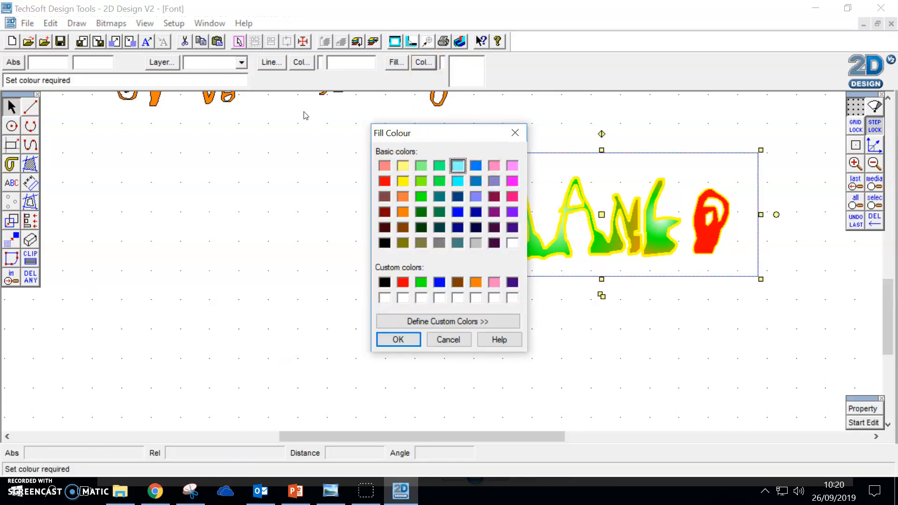
pyautogui.click(398, 339)
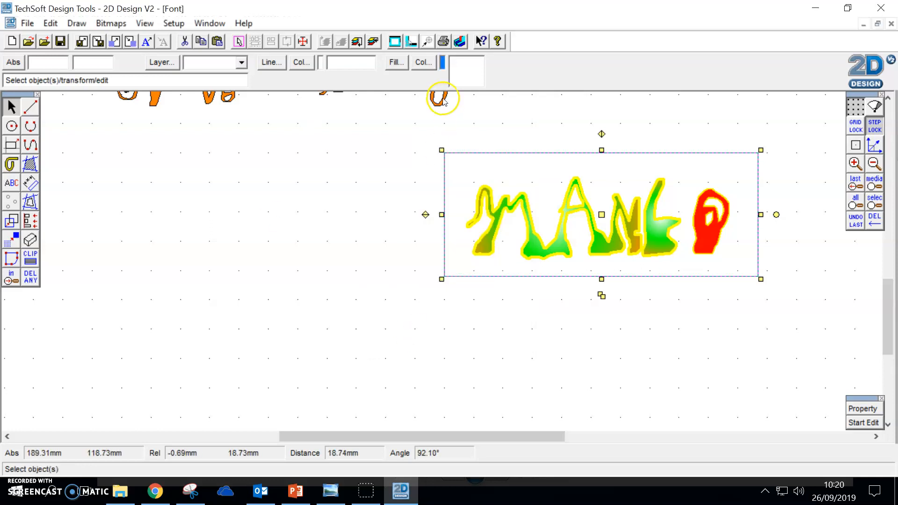
pyautogui.click(389, 62)
pyautogui.click(196, 79)
pyautogui.click(255, 426)
pyautogui.click(219, 425)
pyautogui.click(371, 289)
# Step: Shift the blue rectangle slightly downwards and send it behind the MANGO lettering
pyautogui.click(638, 192)
pyautogui.moveTo(601, 215)
pyautogui.mouseDown()
pyautogui.moveTo(601, 274)
pyautogui.moveTo(603, 223)
pyautogui.mouseUp()
pyautogui.click(586, 220)
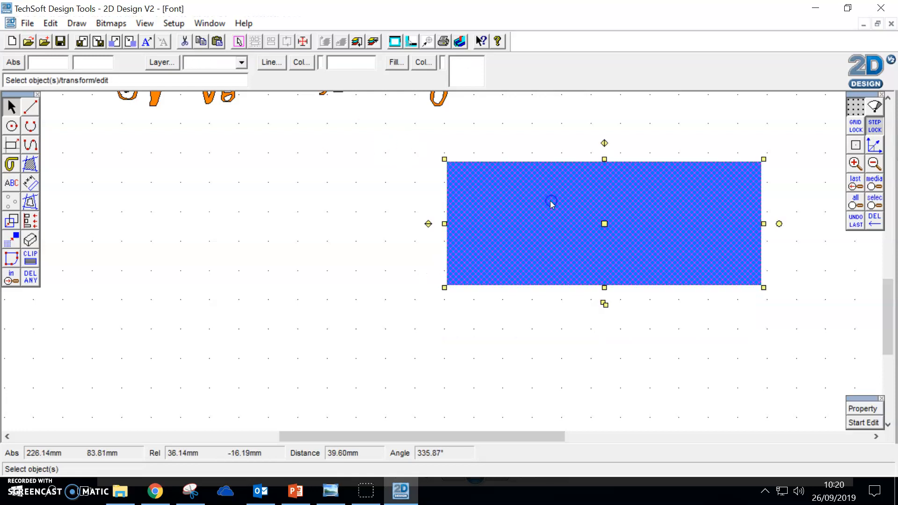
pyautogui.click(50, 24)
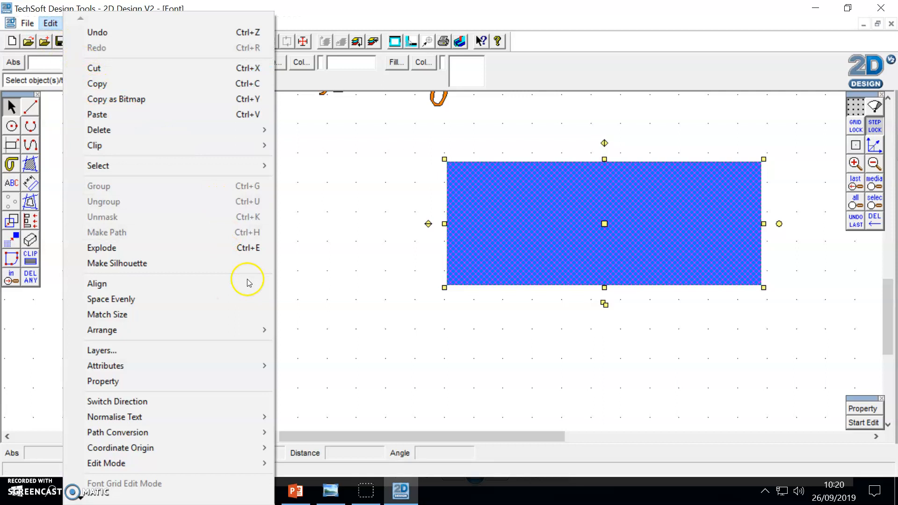
pyautogui.click(94, 30)
pyautogui.click(512, 171)
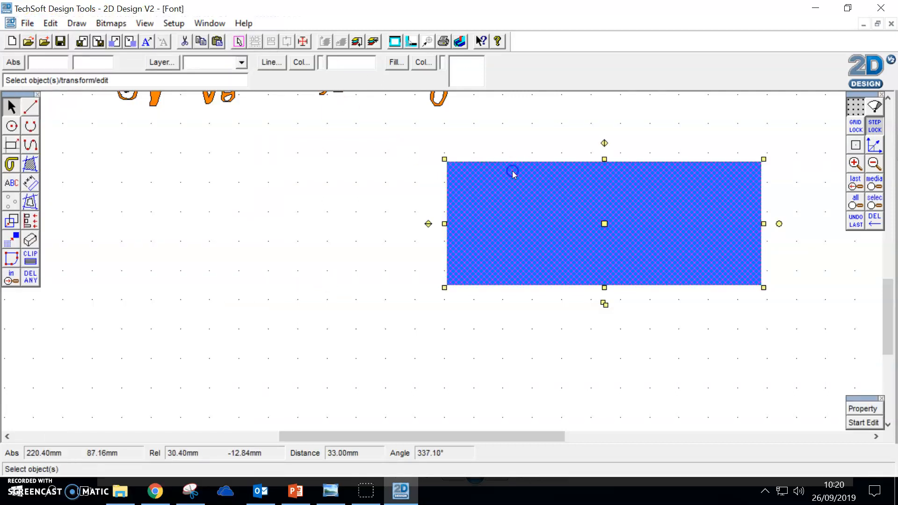
pyautogui.hotkey('ctrl', 'b')
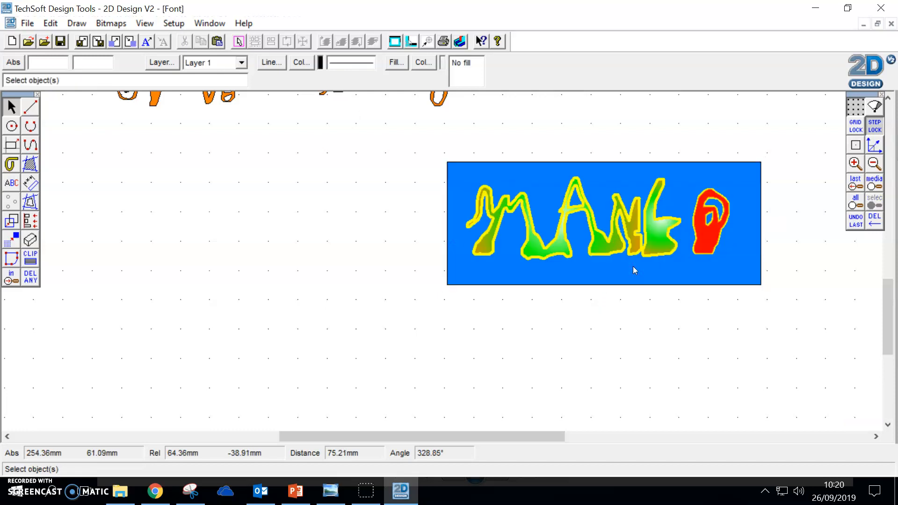
# Step: Switch the background rectangle's fill to a linear graduated one and set its starting colour to cyan
pyautogui.click(597, 246)
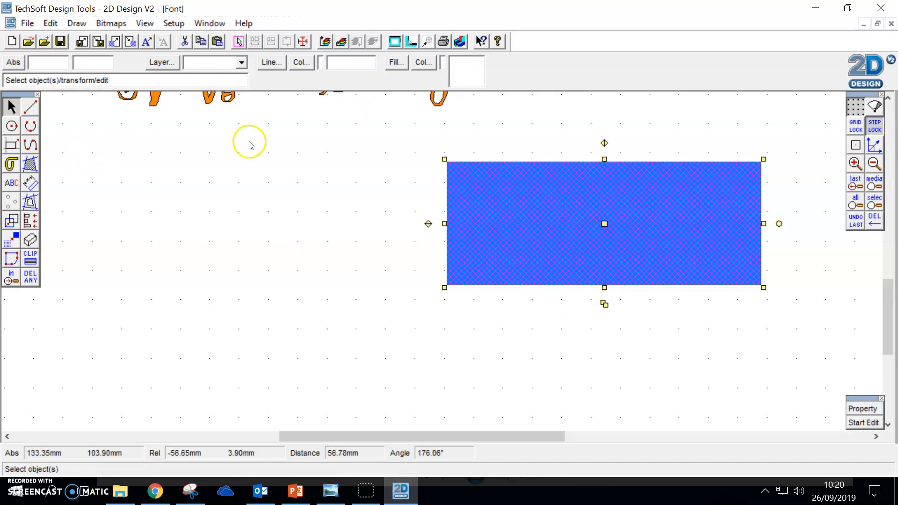
pyautogui.click(313, 204)
pyautogui.click(487, 170)
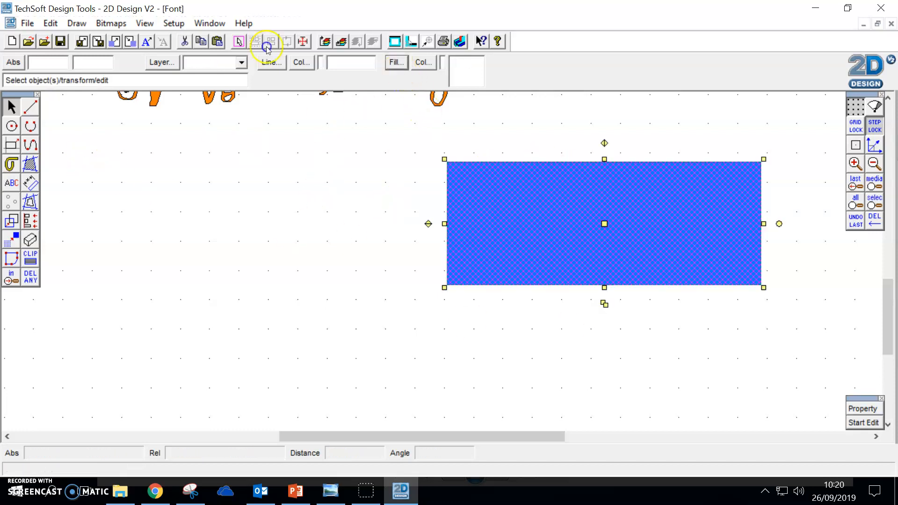
pyautogui.click(396, 63)
pyautogui.click(198, 107)
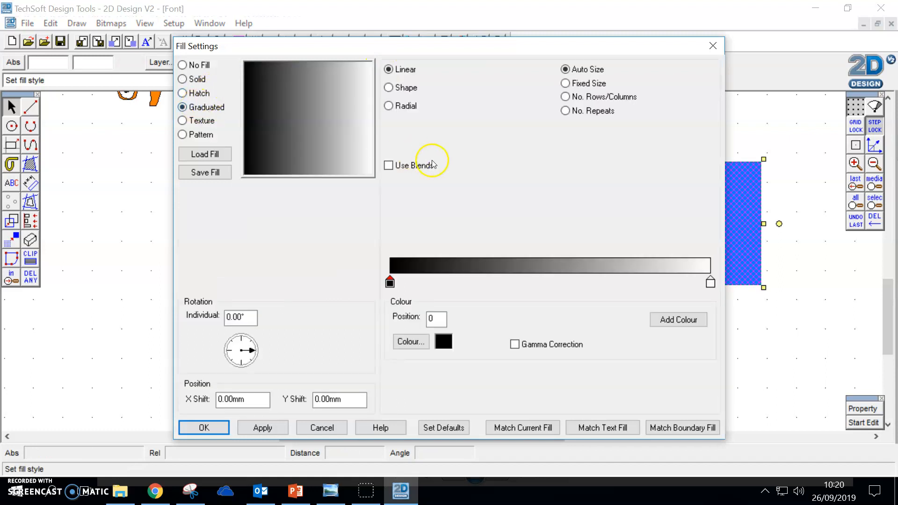
pyautogui.click(410, 342)
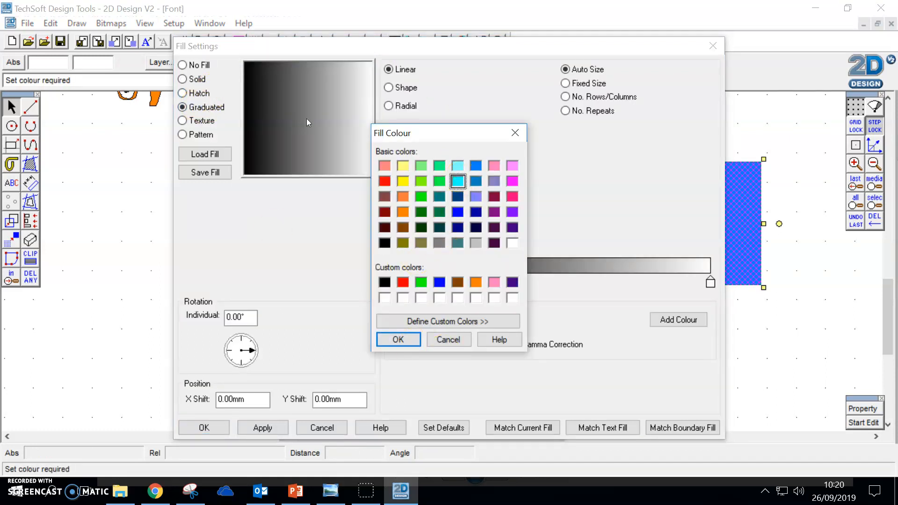
pyautogui.click(398, 339)
# Step: Add blue at position 50 of the background gradient, apply the fill and deselect the rectangle
pyautogui.click(677, 319)
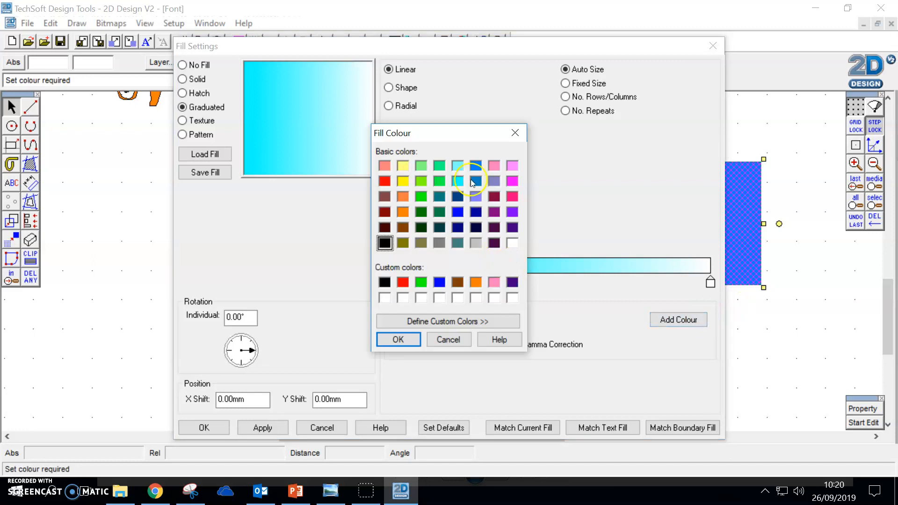
pyautogui.click(414, 341)
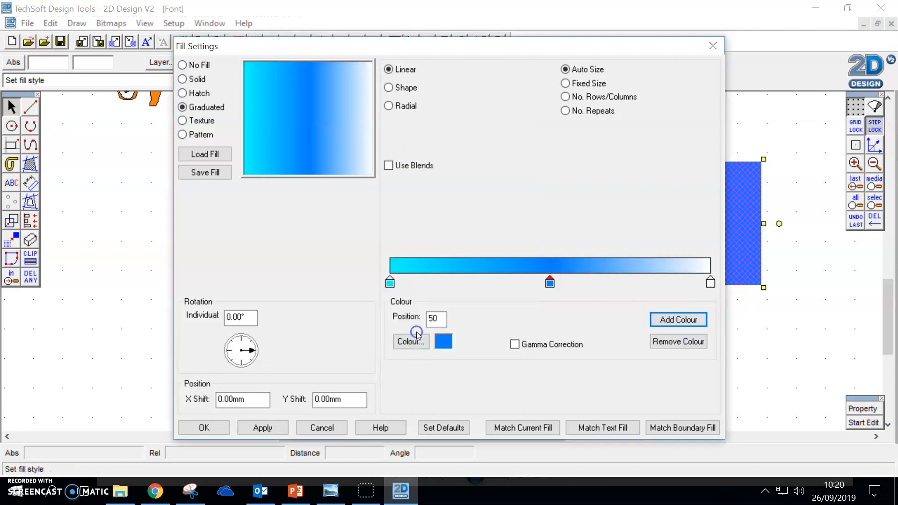
pyautogui.click(213, 427)
pyautogui.click(366, 344)
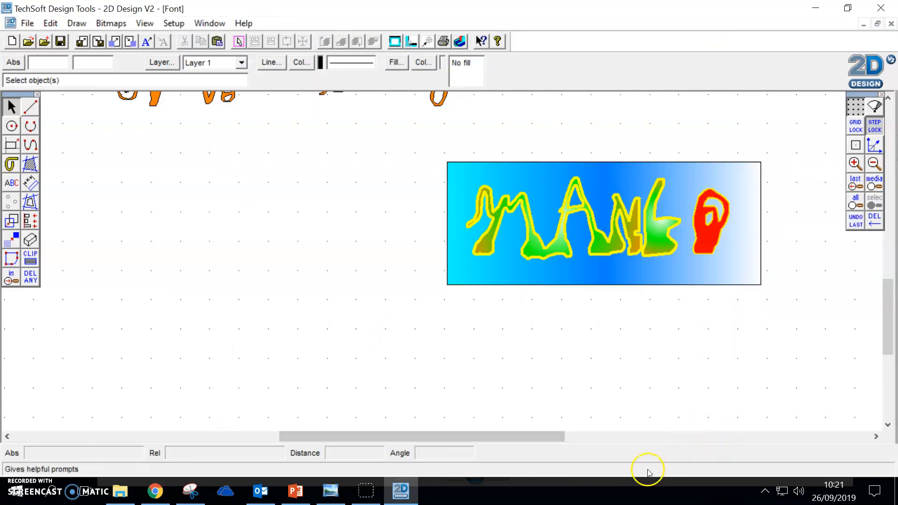
# Step: Switch to Chrome and search Google for "clouds background" images
pyautogui.click(155, 491)
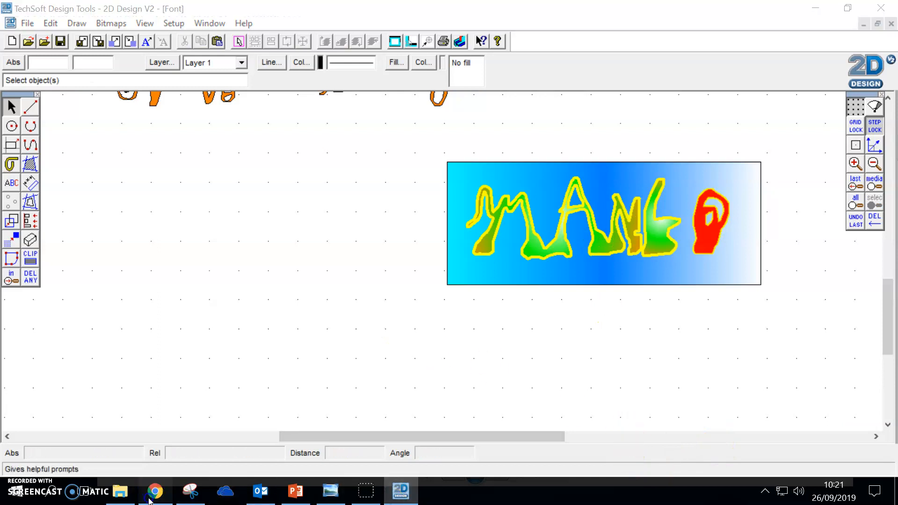
pyautogui.click(194, 21)
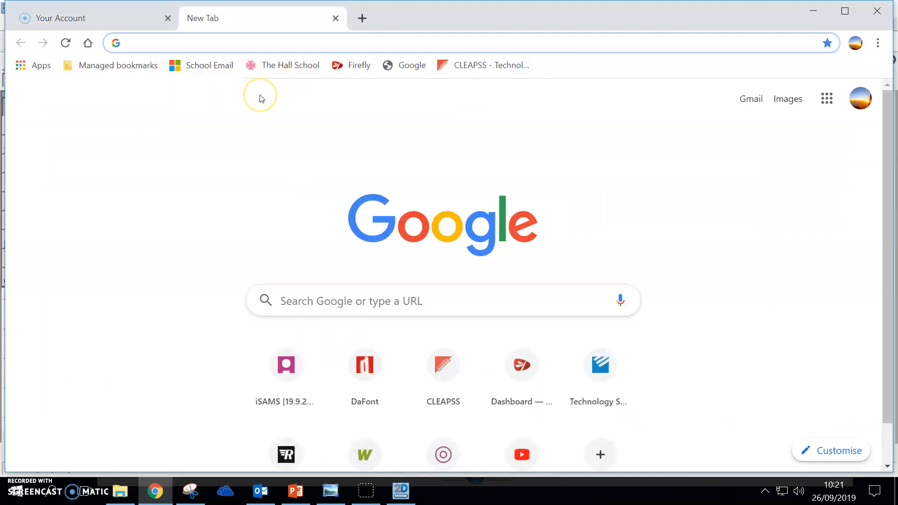
pyautogui.write('cloud')
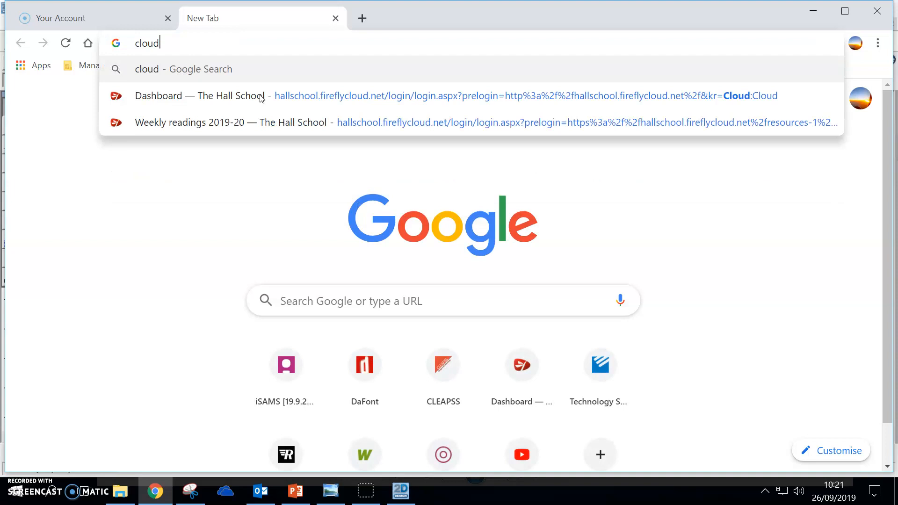
pyautogui.write('s background')
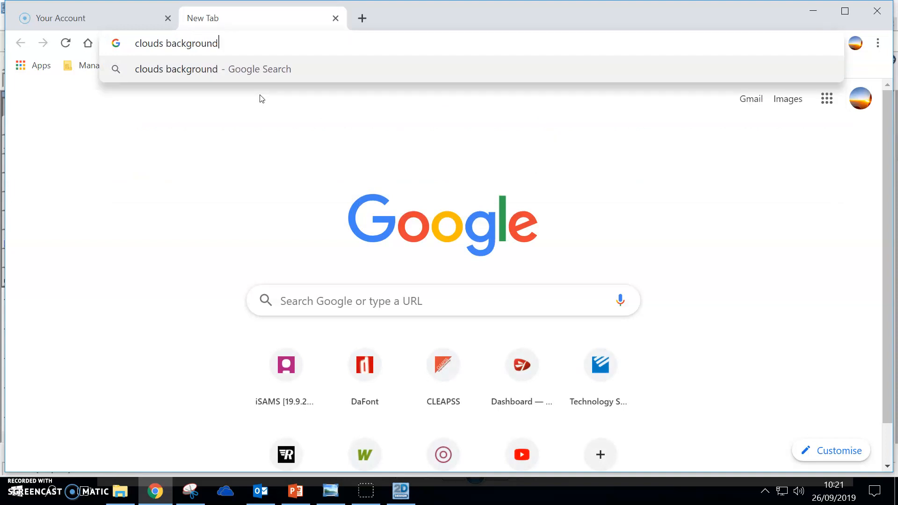
pyautogui.press('Return')
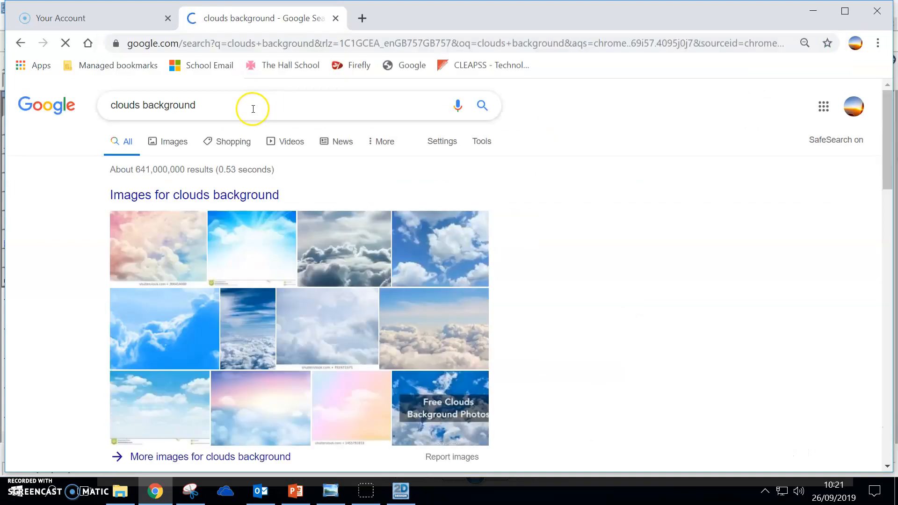
pyautogui.click(128, 335)
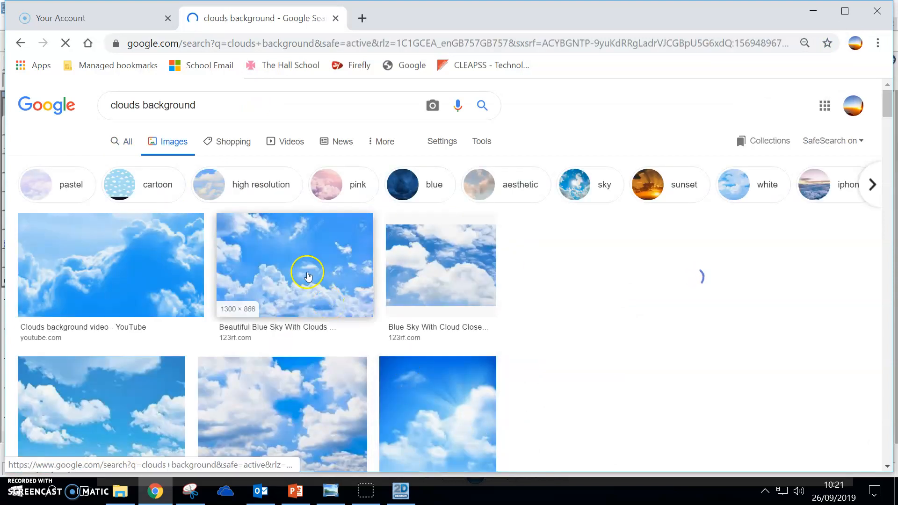
# Step: Preview the 123RF cloud pictures and copy the "blue sky with cloud closeup" image
pyautogui.click(307, 276)
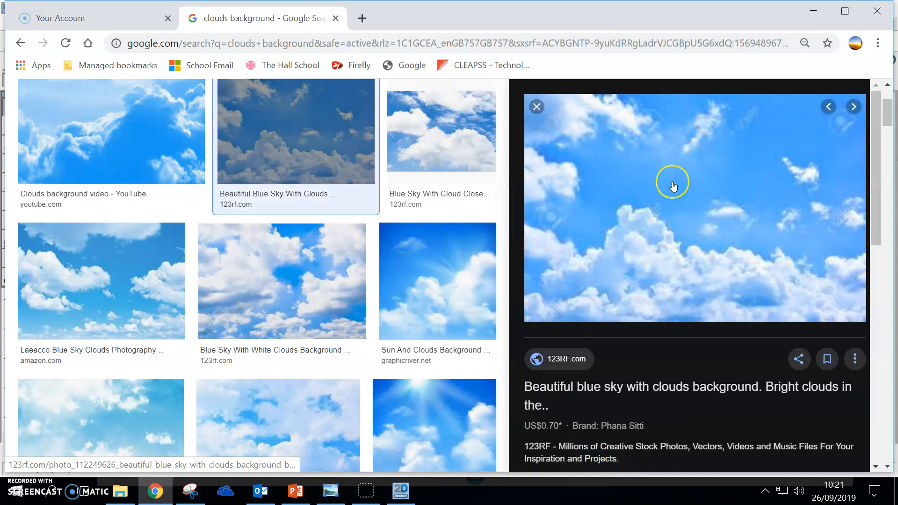
pyautogui.press('Right')
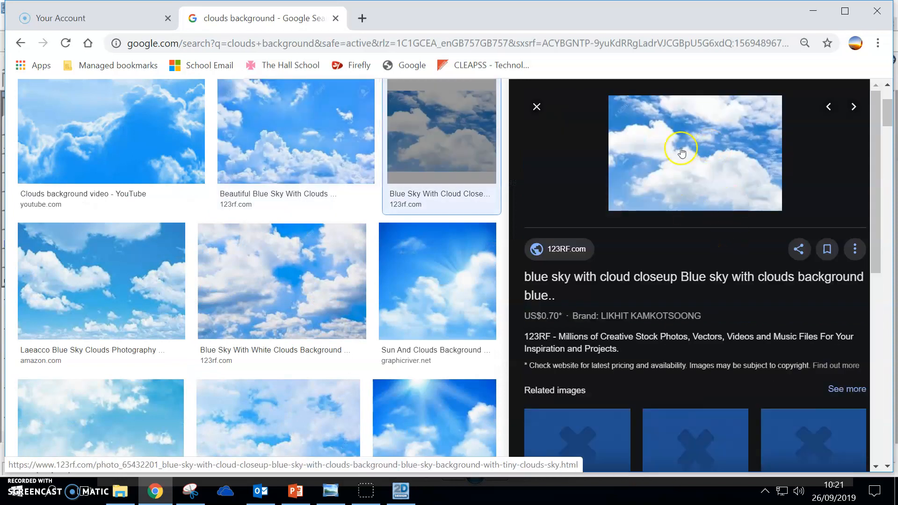
pyautogui.rightClick(681, 149)
pyautogui.click(748, 294)
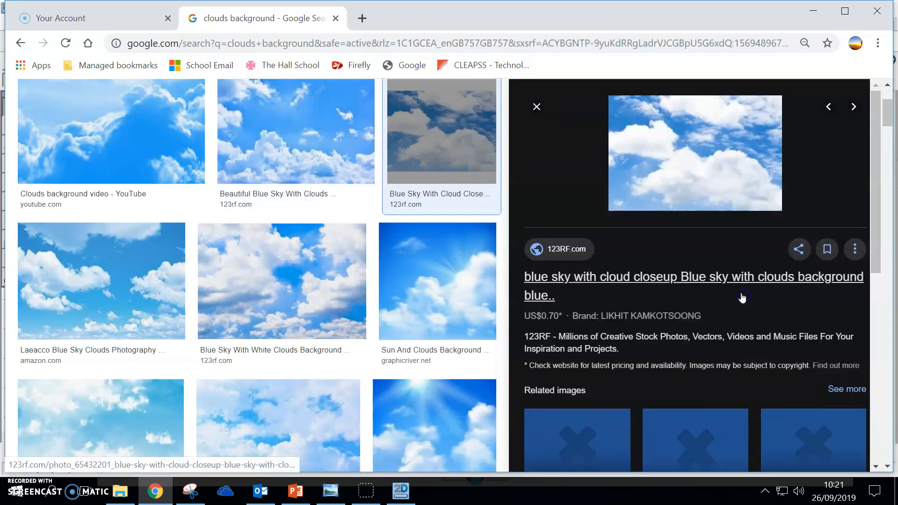
# Step: Switch to 2D Design, paste the copied cloud image and place it beside the MANGO artwork
pyautogui.click(414, 495)
pyautogui.rightClick(395, 226)
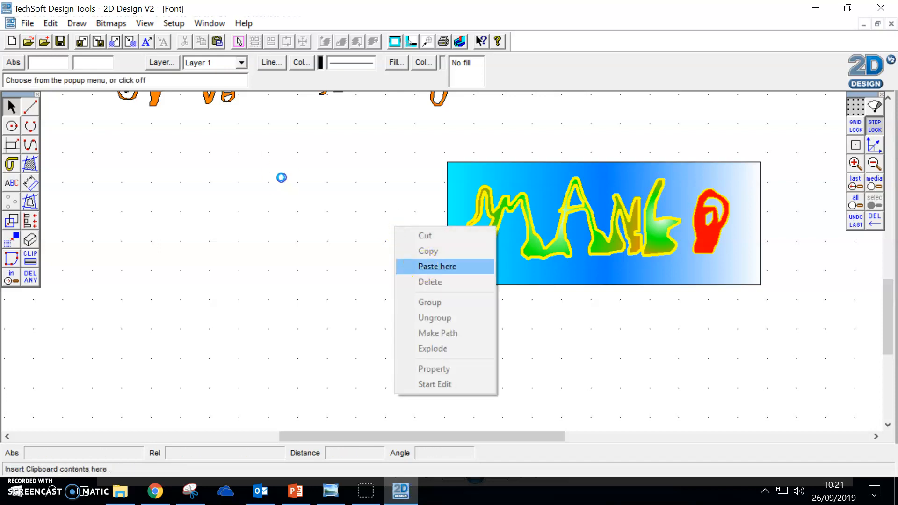
pyautogui.click(432, 264)
pyautogui.moveTo(538, 328); pyautogui.dragTo(277, 227)
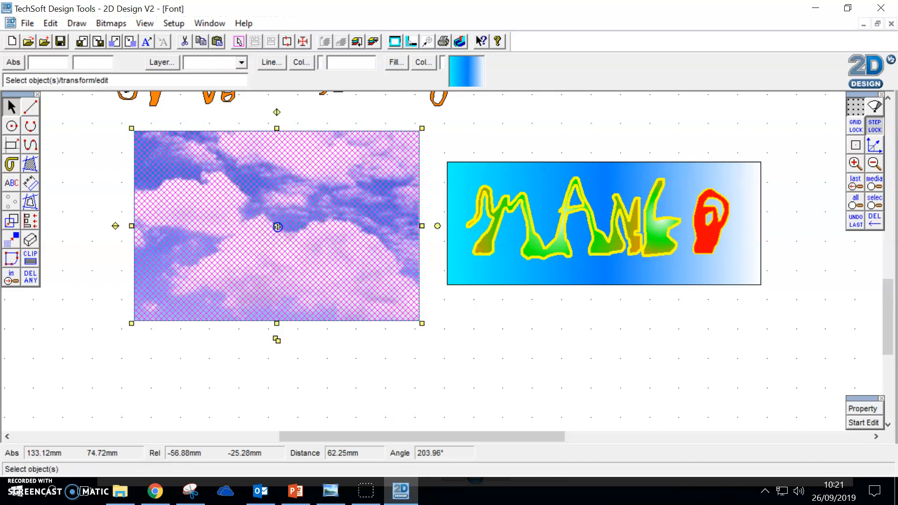
# Step: Clip the cloud image to a box about 95 by 36 mm, trimming away the excess outside it
pyautogui.click(31, 257)
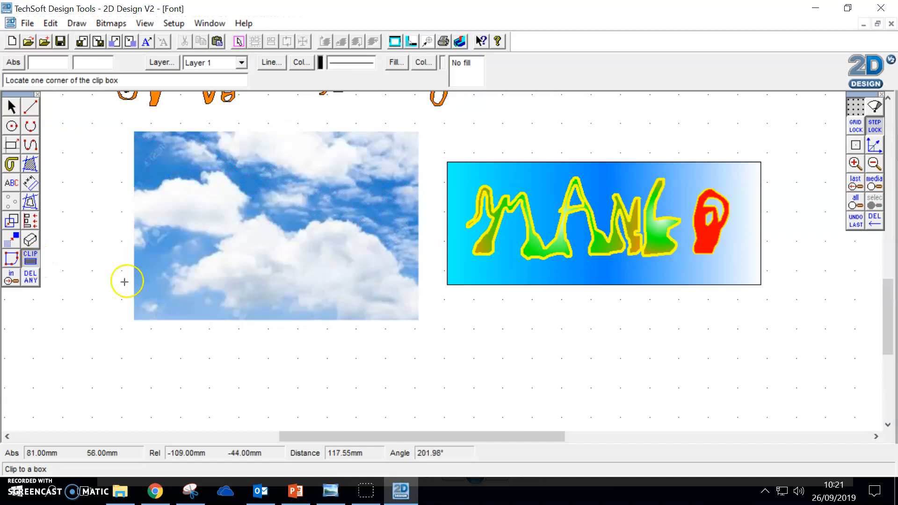
pyautogui.click(136, 165)
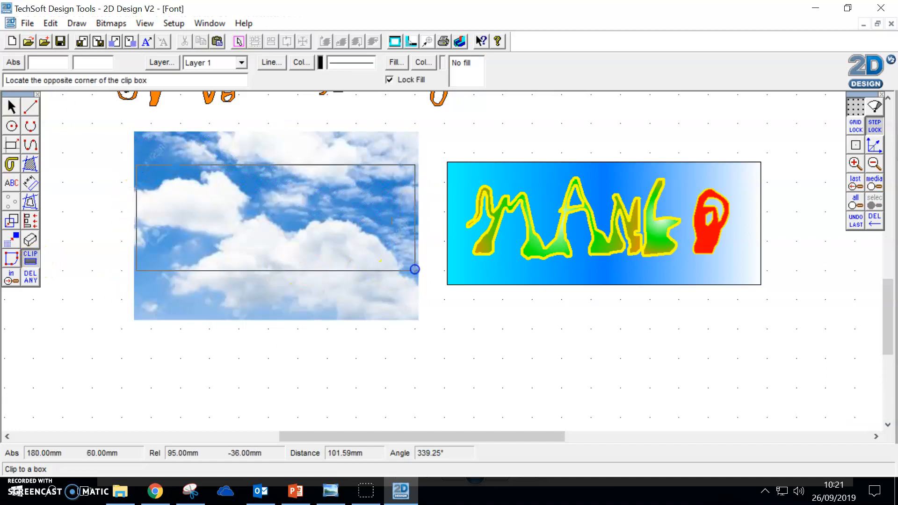
pyautogui.click(415, 269)
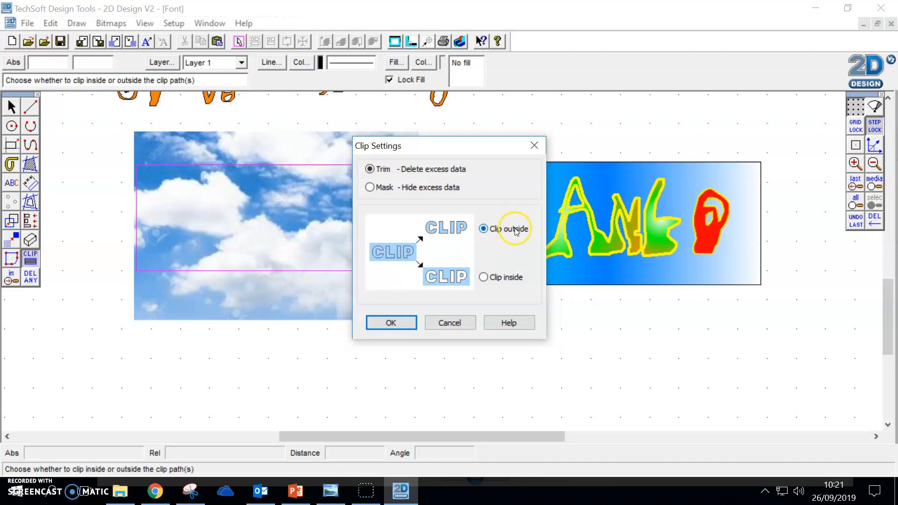
pyautogui.click(415, 321)
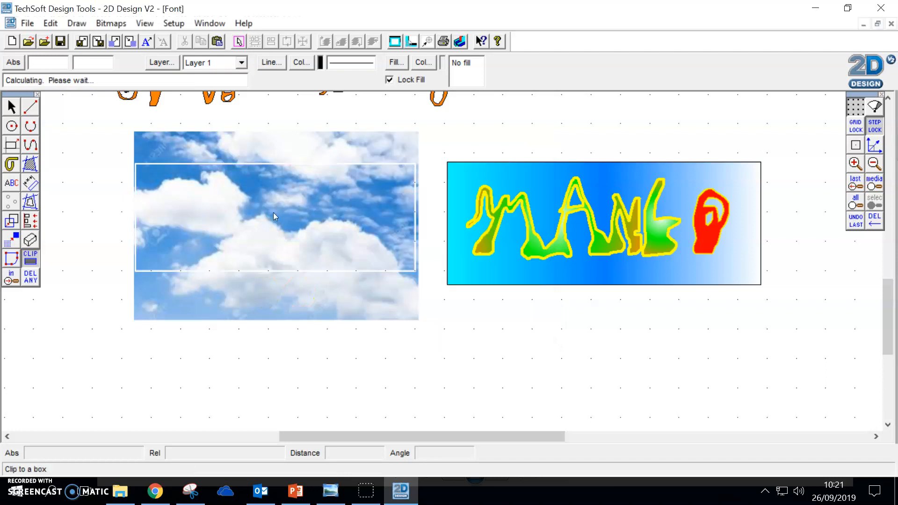
# Step: Delete the blue gradient rectangle behind the MANGO lettering
pyautogui.click(11, 107)
pyautogui.click(511, 164)
pyautogui.press('Delete')
# Step: Move the clipped cloud image behind the MANGO lettering as its background and deselect it
pyautogui.moveTo(506, 182)
pyautogui.mouseDown()
pyautogui.moveTo(327, 211)
pyautogui.moveTo(672, 205)
pyautogui.mouseUp()
pyautogui.click(298, 198)
pyautogui.moveTo(271, 222); pyautogui.dragTo(600, 215)
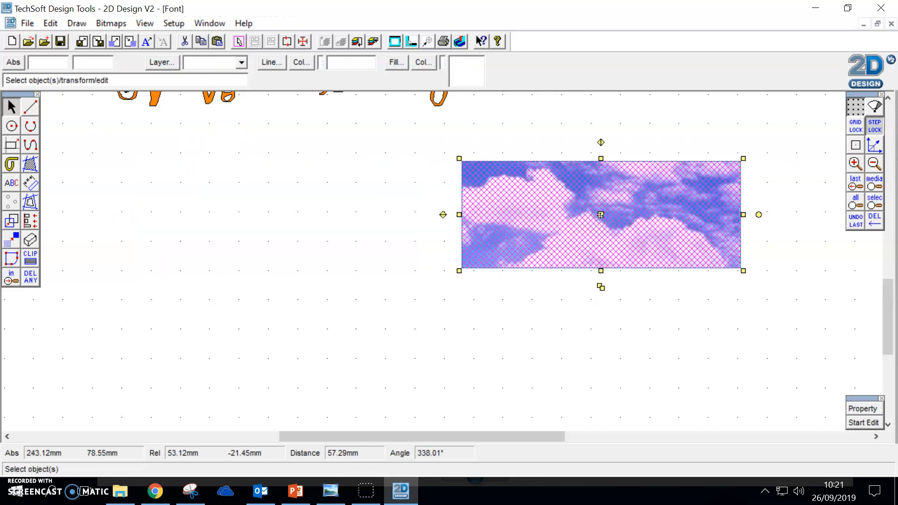
pyautogui.click(656, 355)
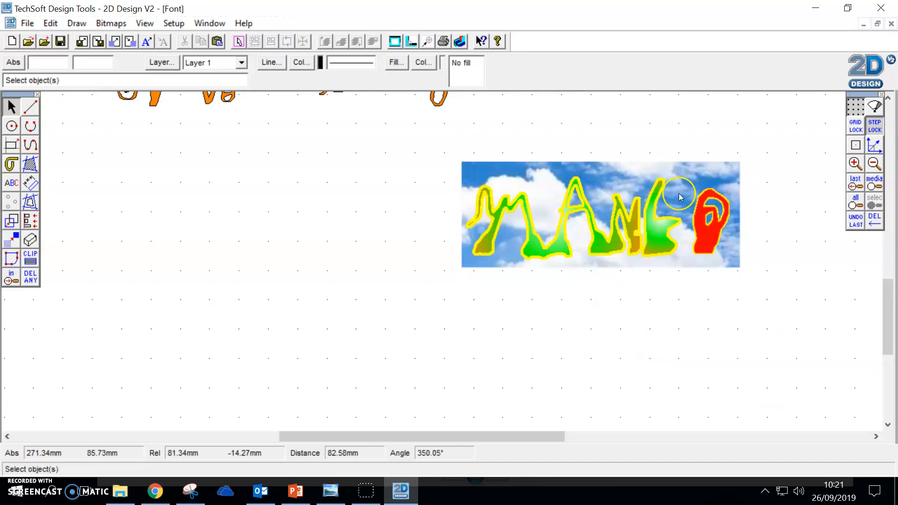
# Step: Save the current drawing and switch back to the cloud image results in Chrome
pyautogui.scroll(3, 434, 308)
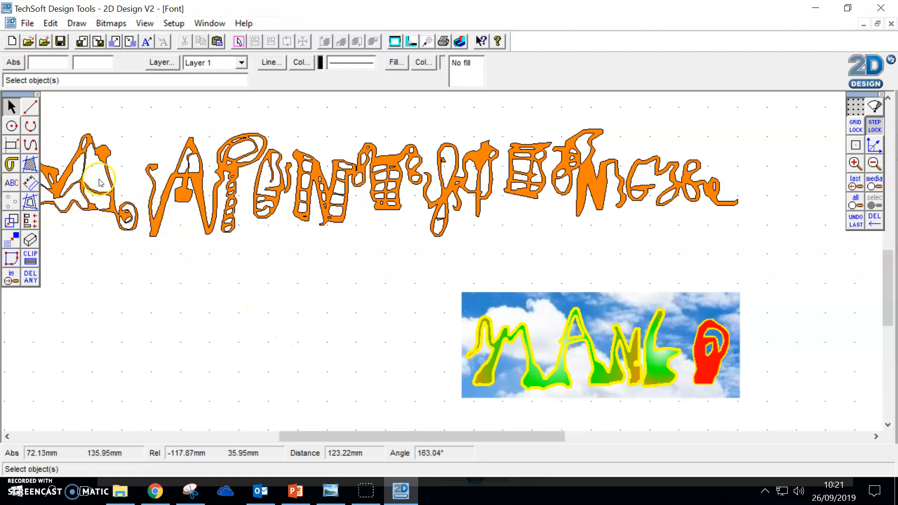
pyautogui.click(62, 42)
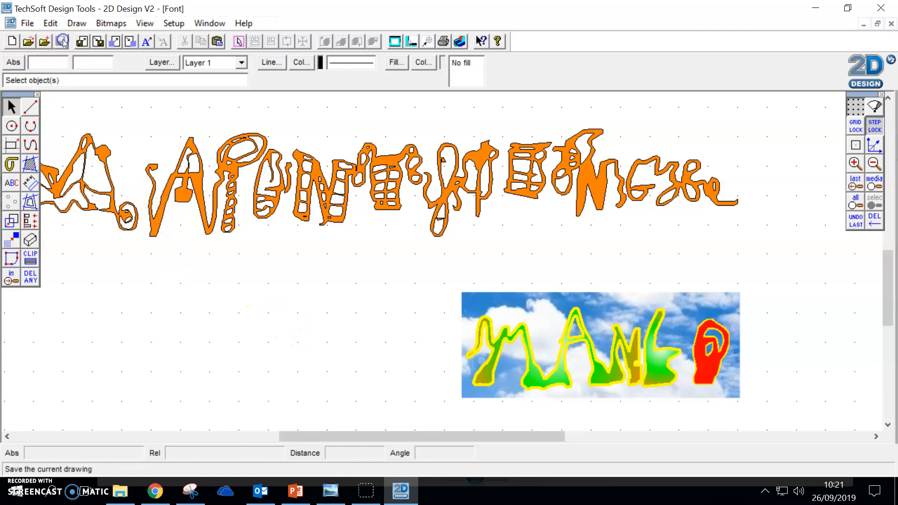
pyautogui.click(155, 490)
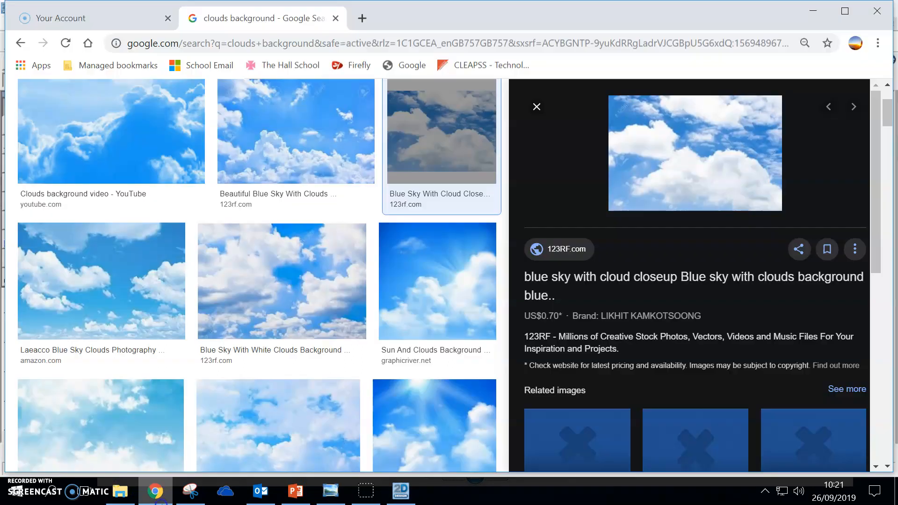